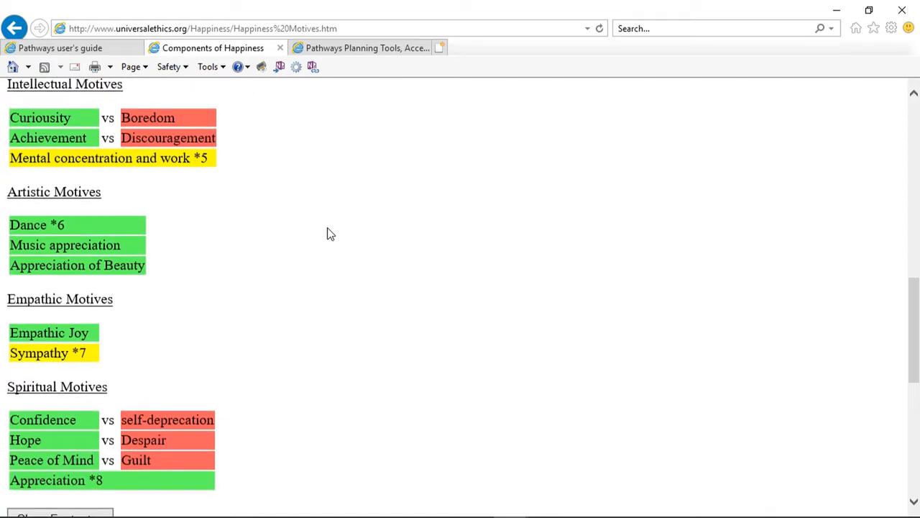
Examine the artistic, empathic and spiritual motives listed on the Components of Happiness page
scroll(327, 234, down, 1)
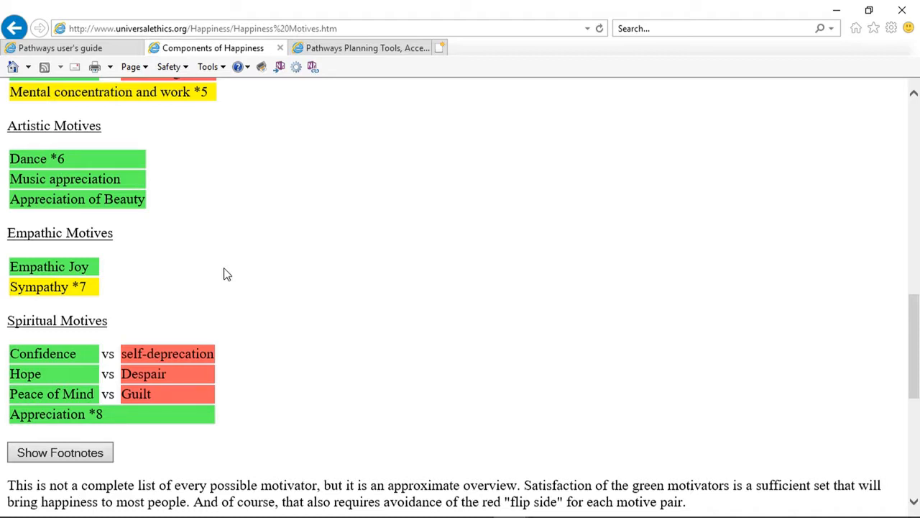
scroll(321, 296, down, 1)
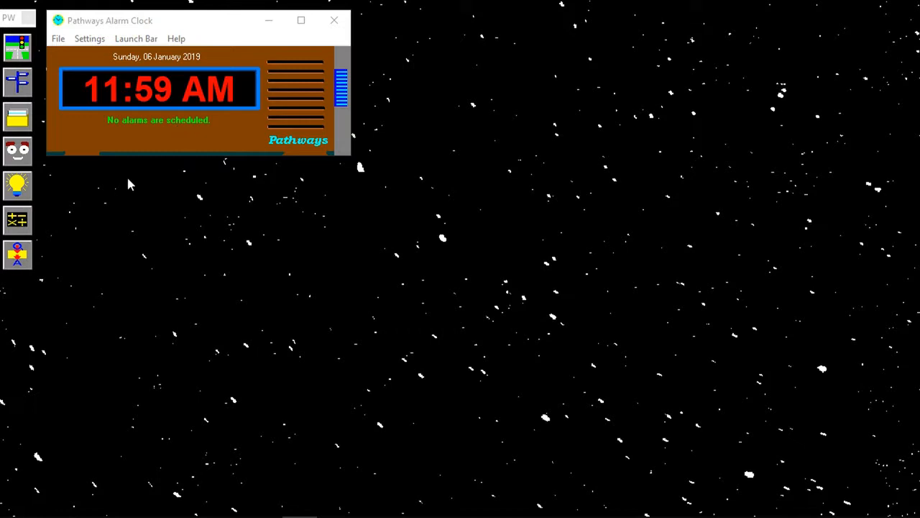
Launch Pathways Planner with a blank plan instead of an existing project file, and move its window fully into view
click(16, 36)
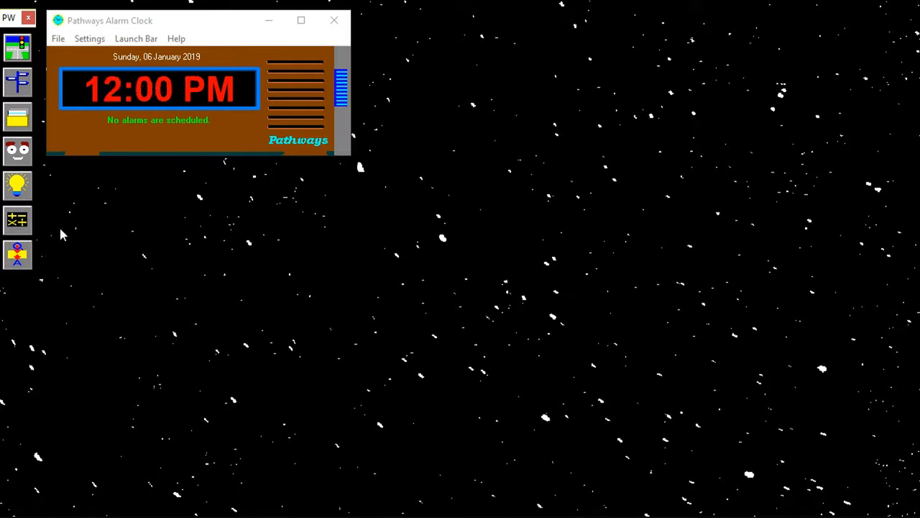
click(17, 49)
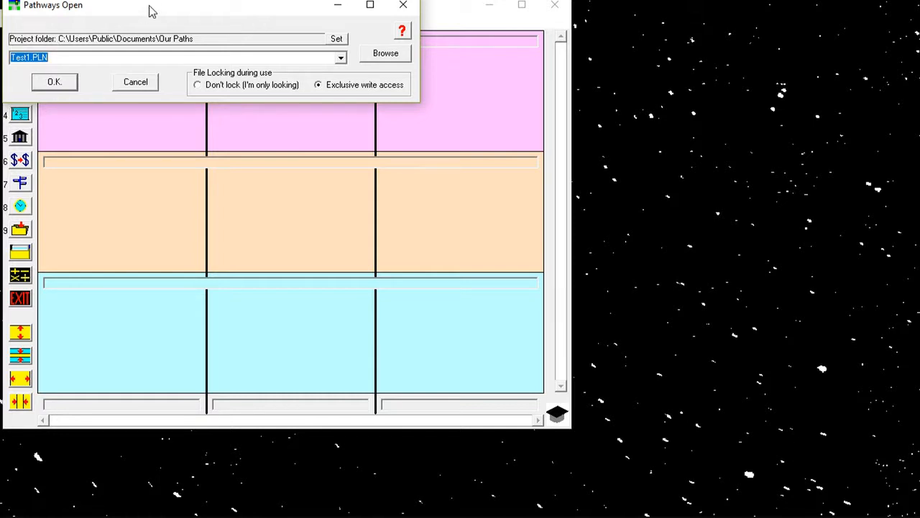
drag(151, 12, 161, 23)
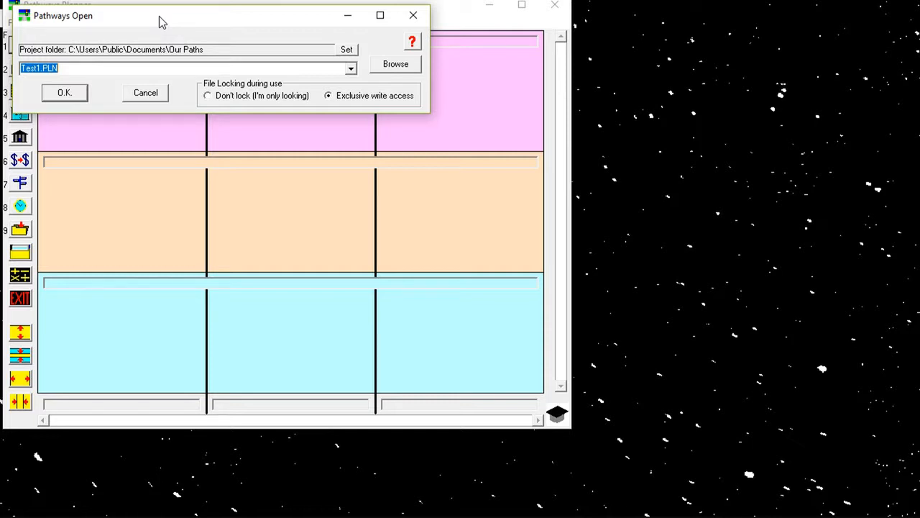
click(148, 96)
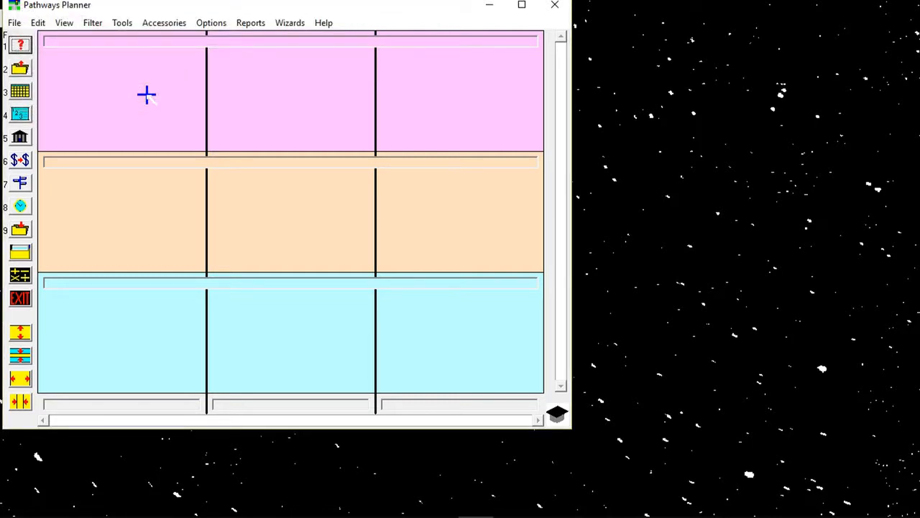
drag(149, 8, 147, 14)
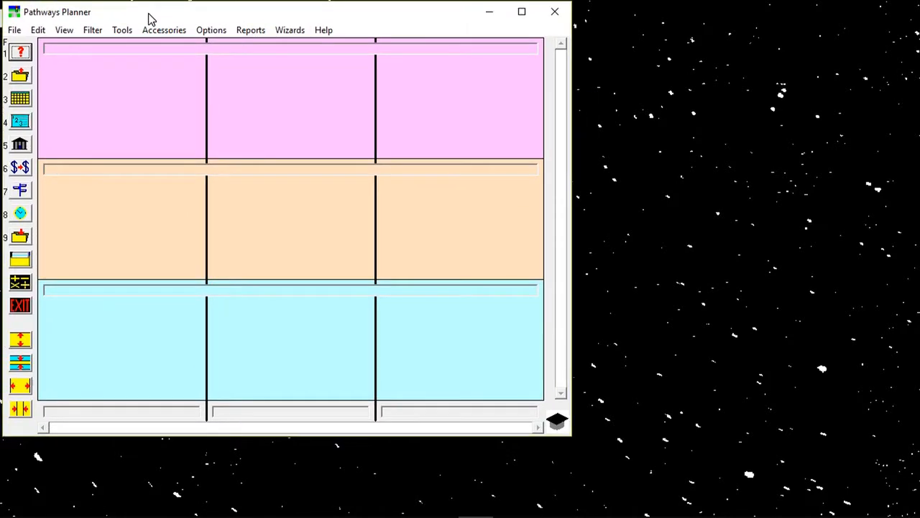
Switch the planner to beginner mode and back to advanced mode
click(558, 424)
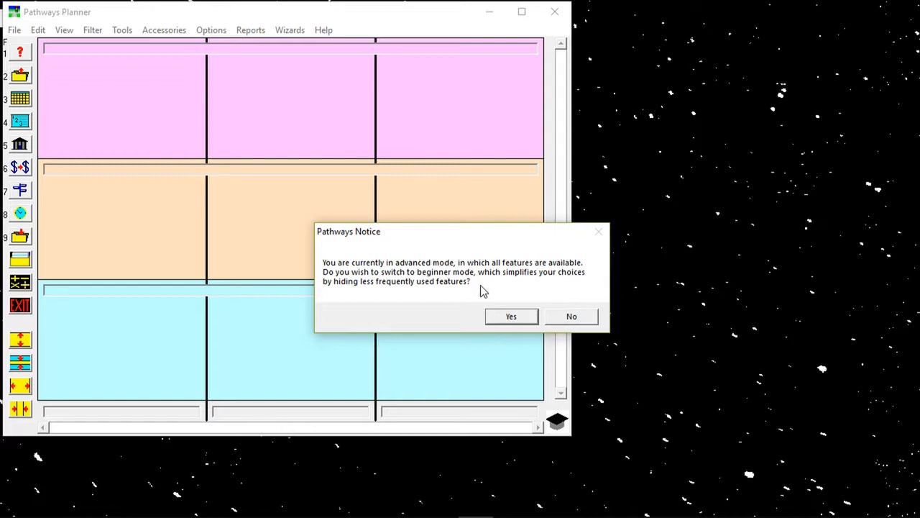
click(506, 318)
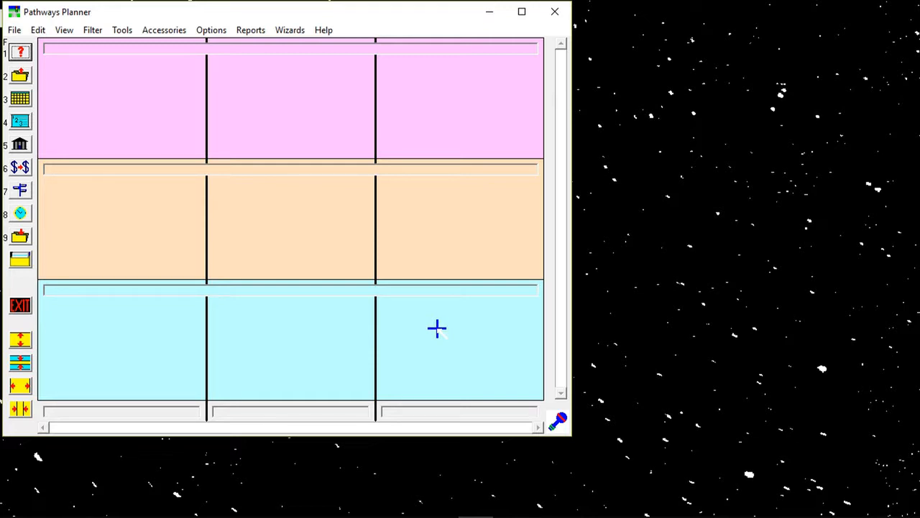
click(558, 421)
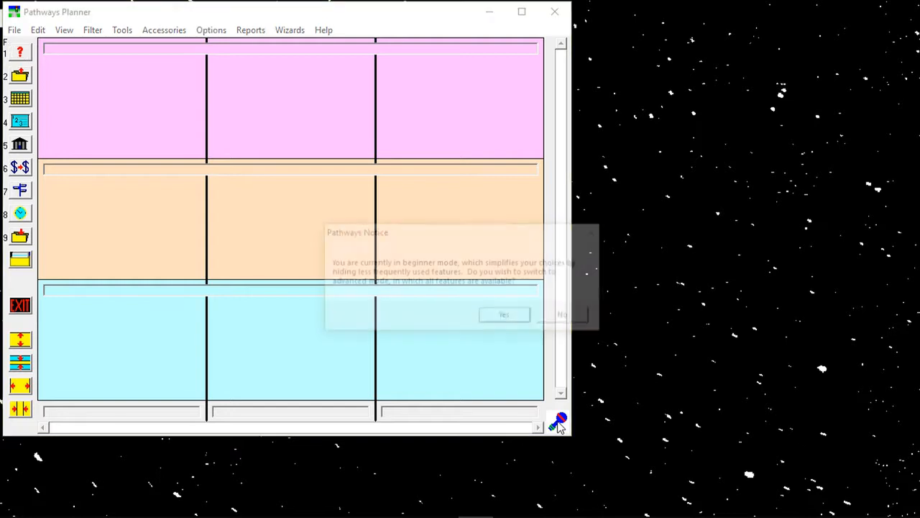
click(506, 319)
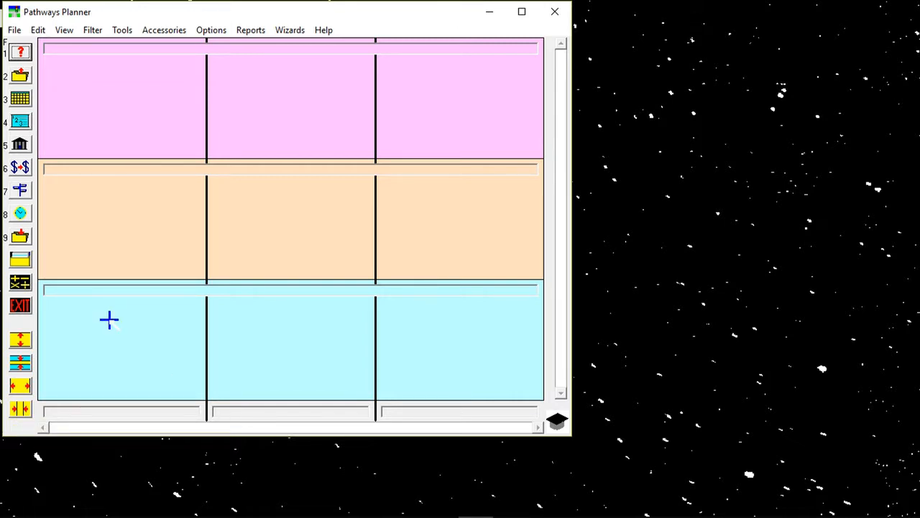
Add four quarterly eras starting 2019-01-01 and widen the planner window to show all four quarters
click(120, 410)
drag(137, 15, 299, 119)
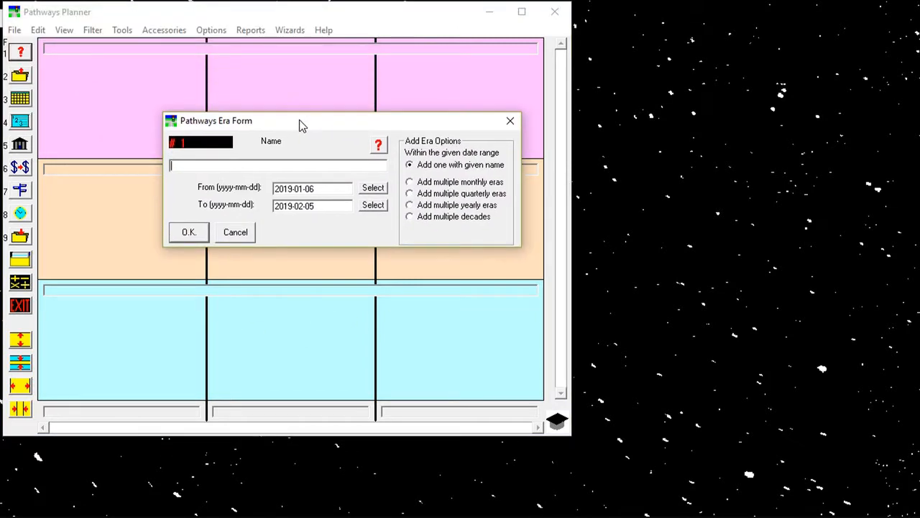
click(410, 194)
click(249, 205)
text(4)
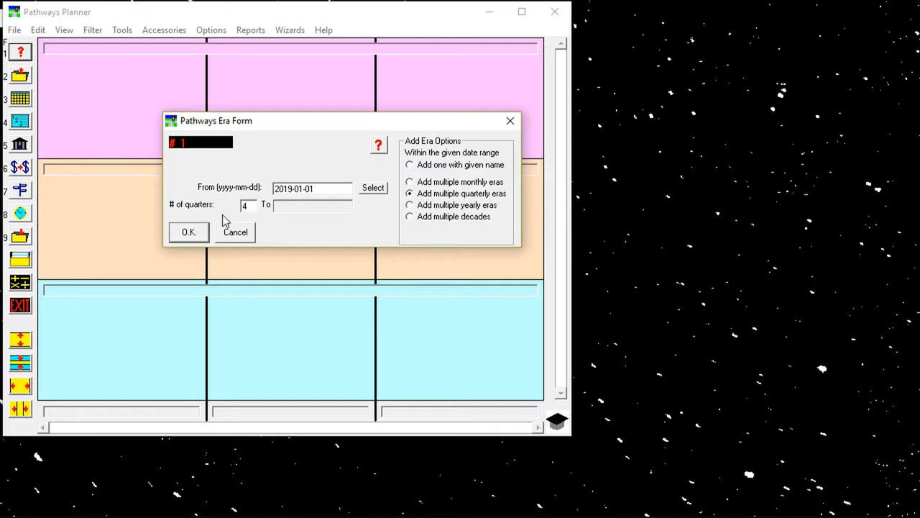
click(185, 231)
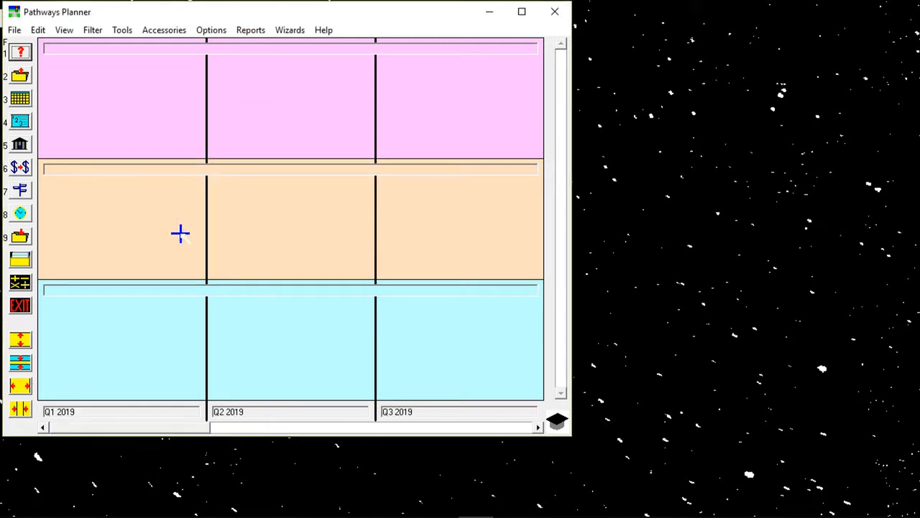
drag(576, 424, 653, 425)
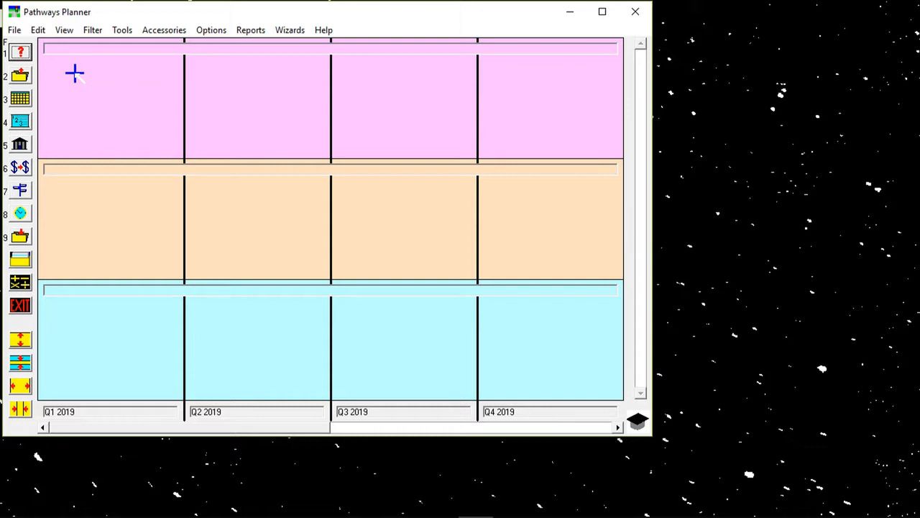
Add the first person to the pink row by entering their name, including them in the address book
click(60, 51)
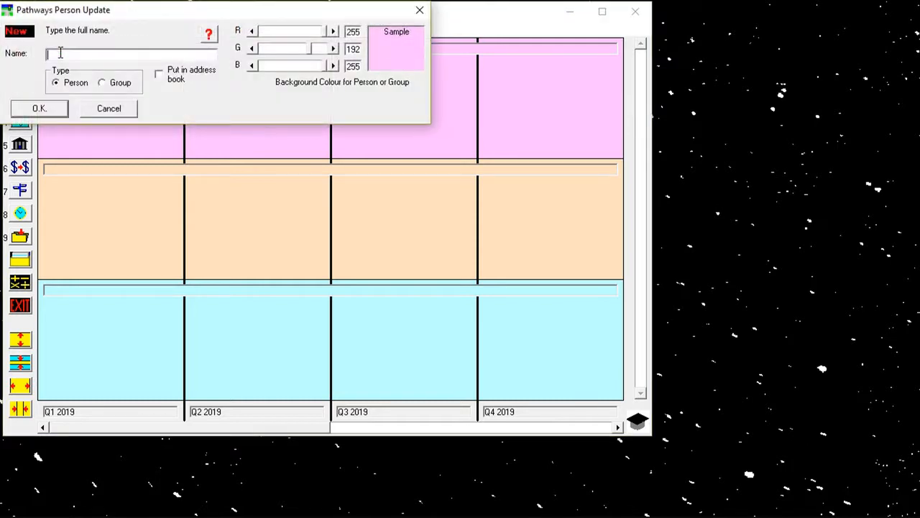
text(John)
click(160, 78)
click(43, 108)
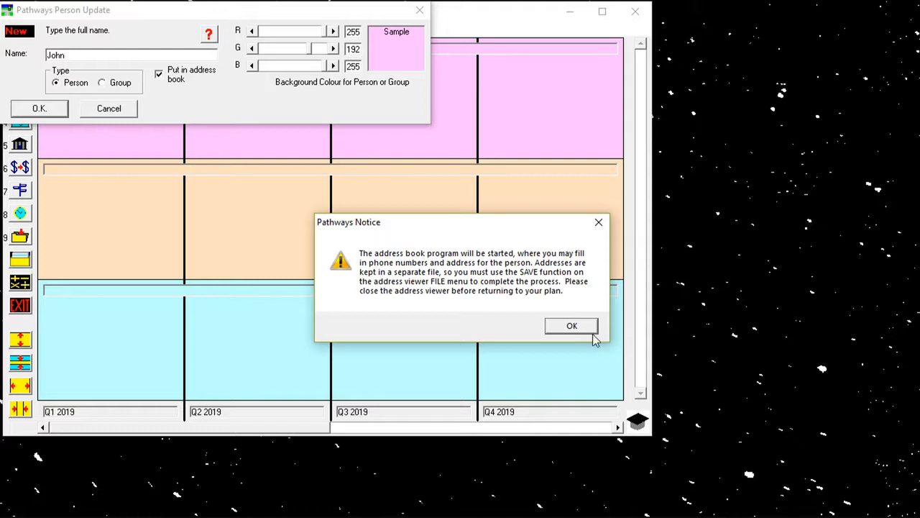
click(570, 325)
Enter the first person's home phone number in the address book and exit it without saving the changes
drag(248, 19, 668, 154)
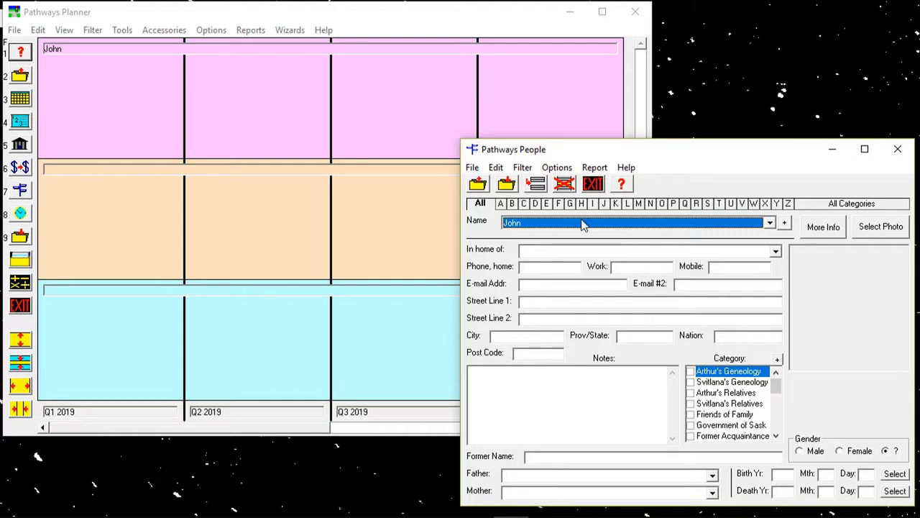
click(529, 269)
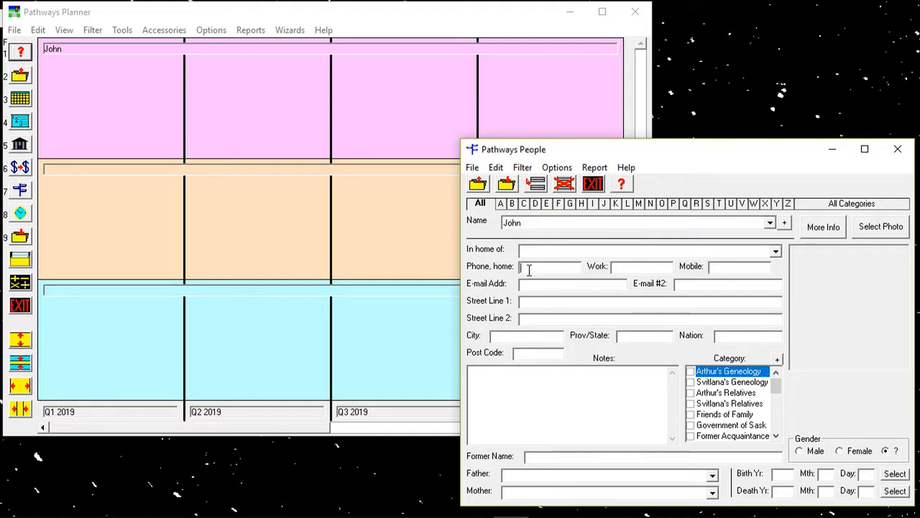
text(123-1234)
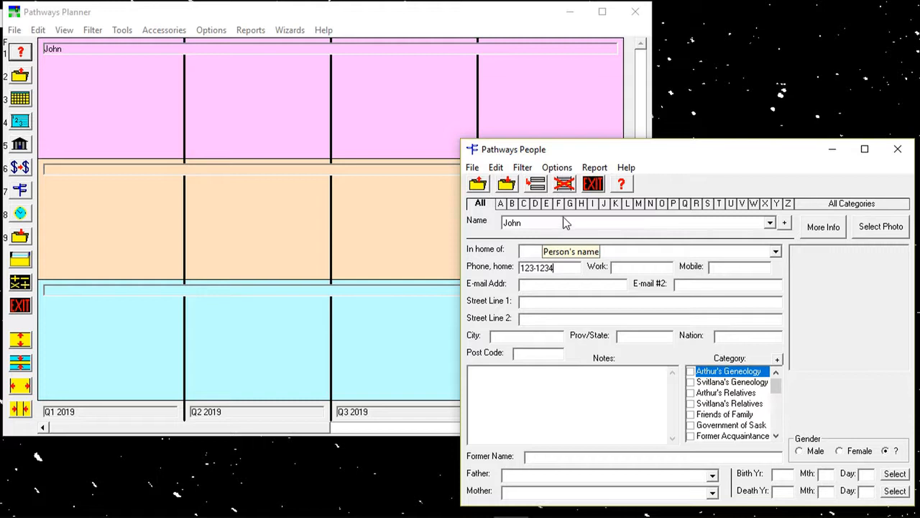
click(597, 186)
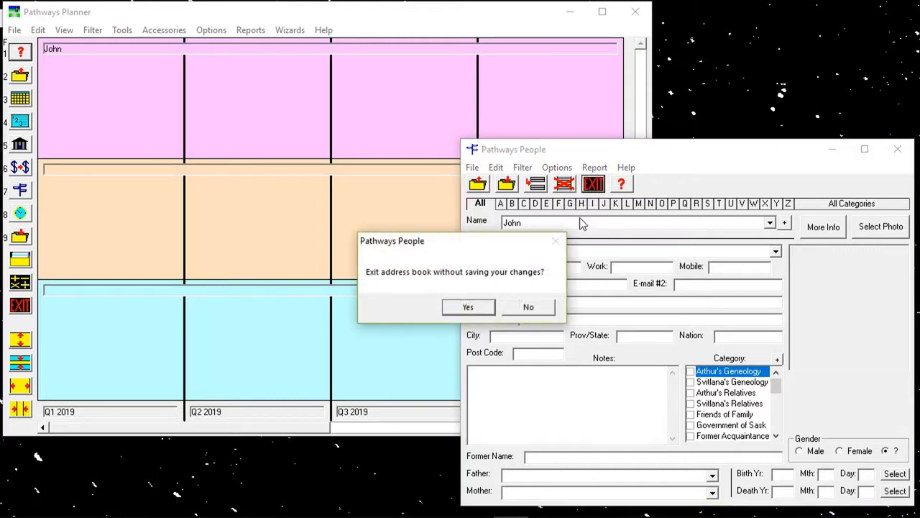
click(468, 307)
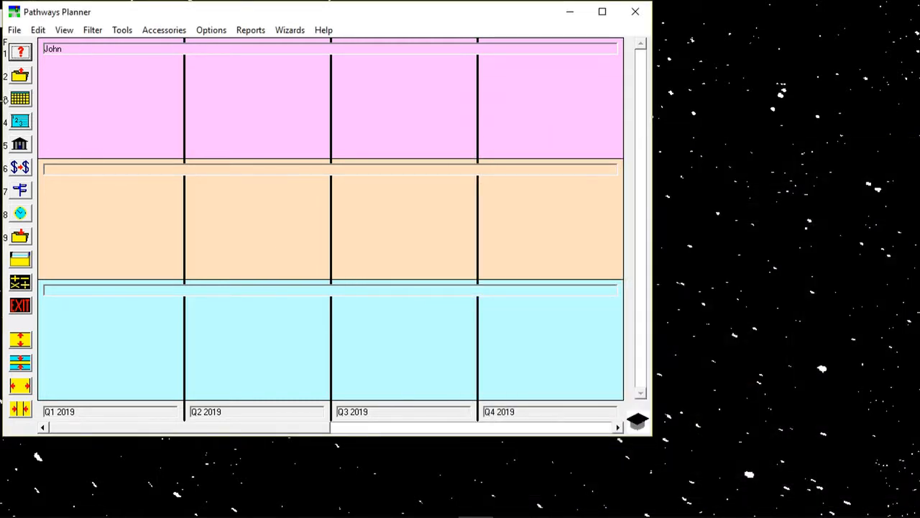
Enter the names of the second and third people in the orange and light blue rows
double_click(53, 169)
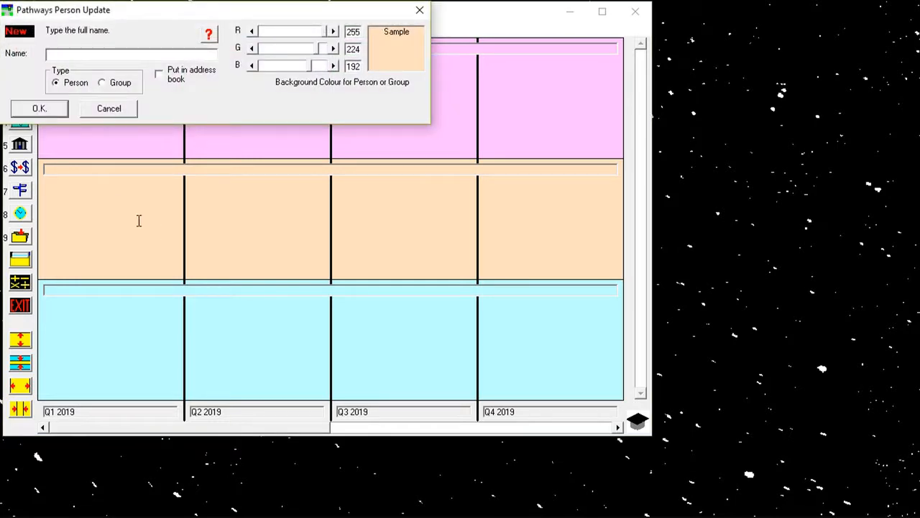
text(Jane)
click(59, 108)
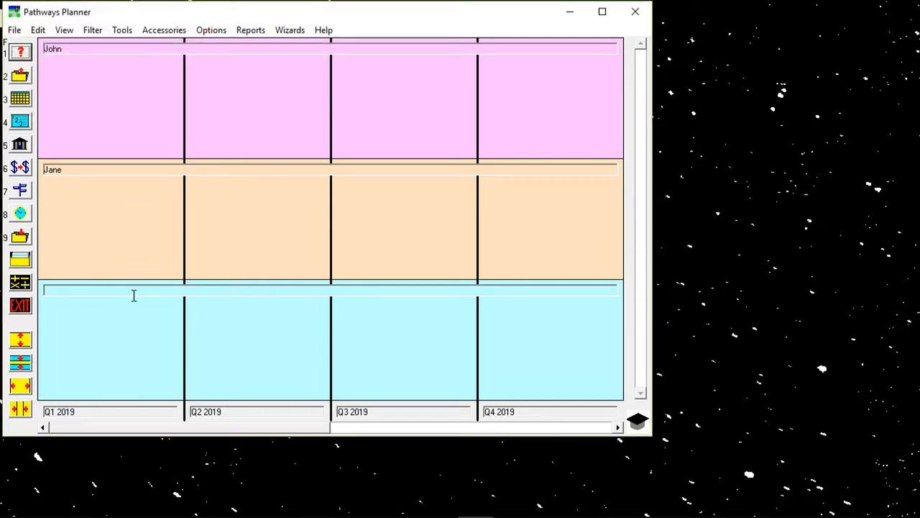
click(129, 292)
text(Suzy)
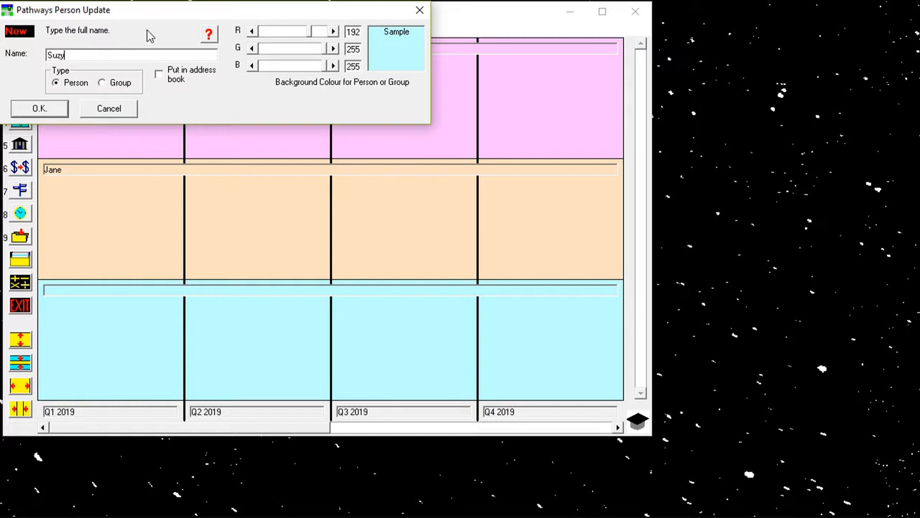
click(39, 109)
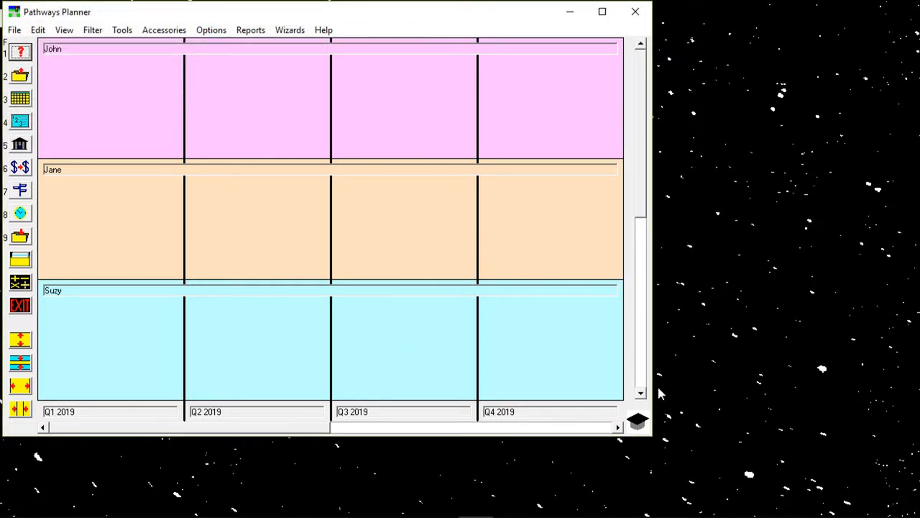
Enlarge the planner to show four rows and add a fourth person by name with a teal background colour
drag(647, 436, 665, 507)
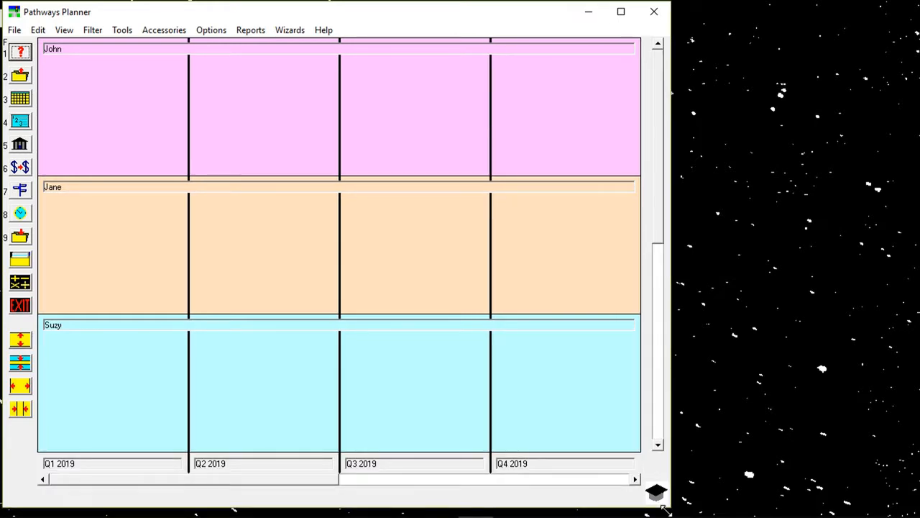
click(17, 365)
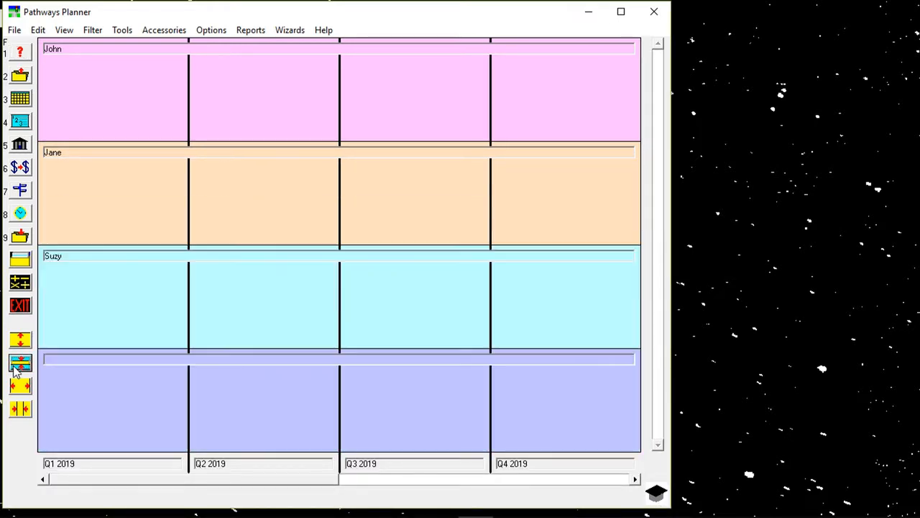
click(67, 361)
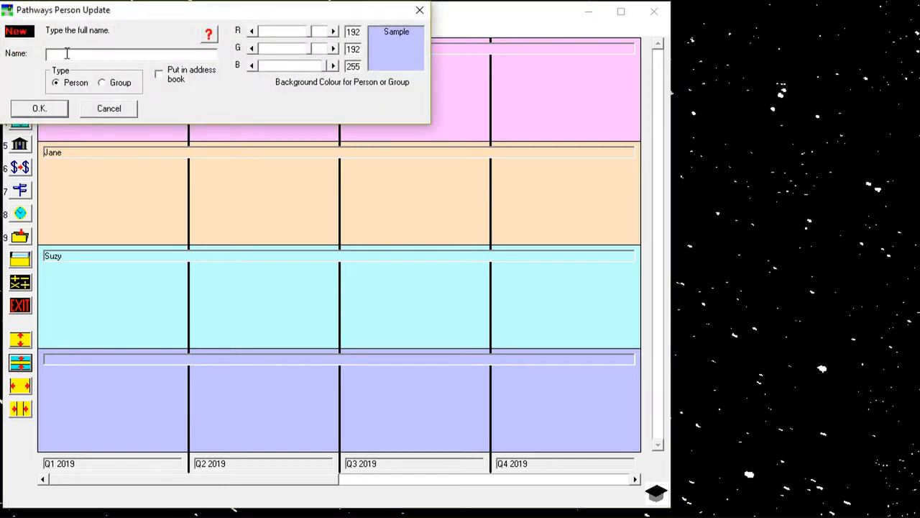
text(Willy)
drag(328, 70, 298, 31)
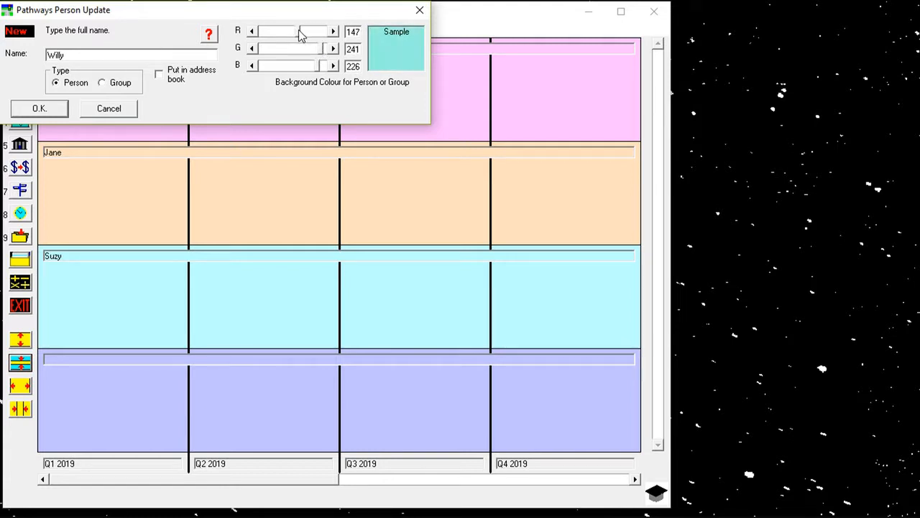
click(37, 108)
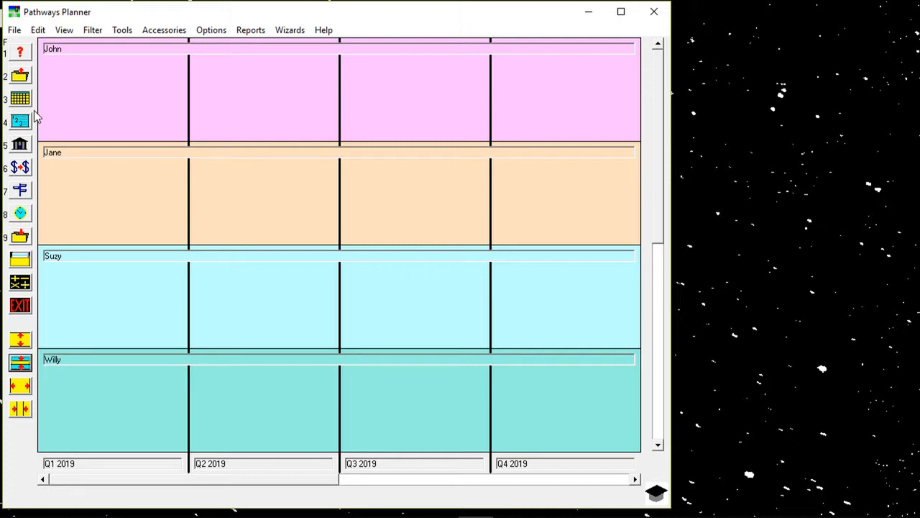
Draw a new outcome across Q1 to Q4 2019 in the first person's row and name it "Eating and Sleeping"
click(64, 69)
drag(274, 79, 576, 82)
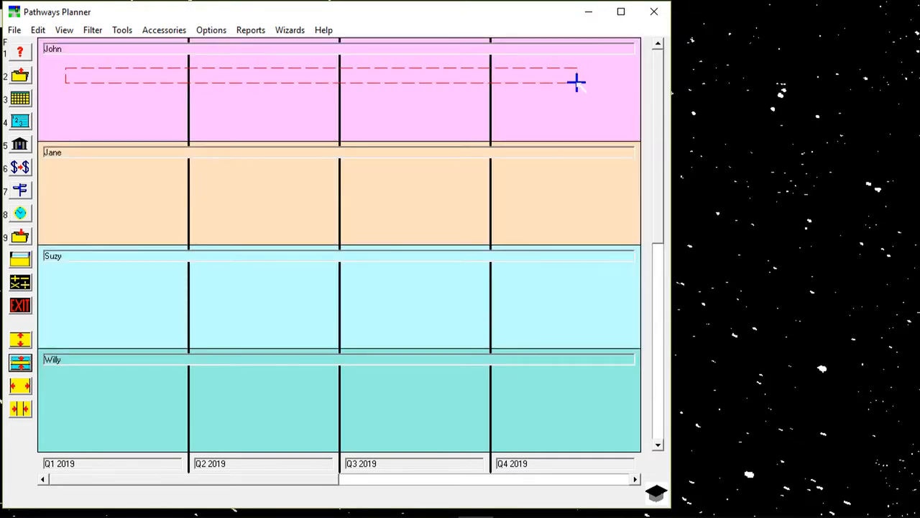
drag(577, 83, 577, 83)
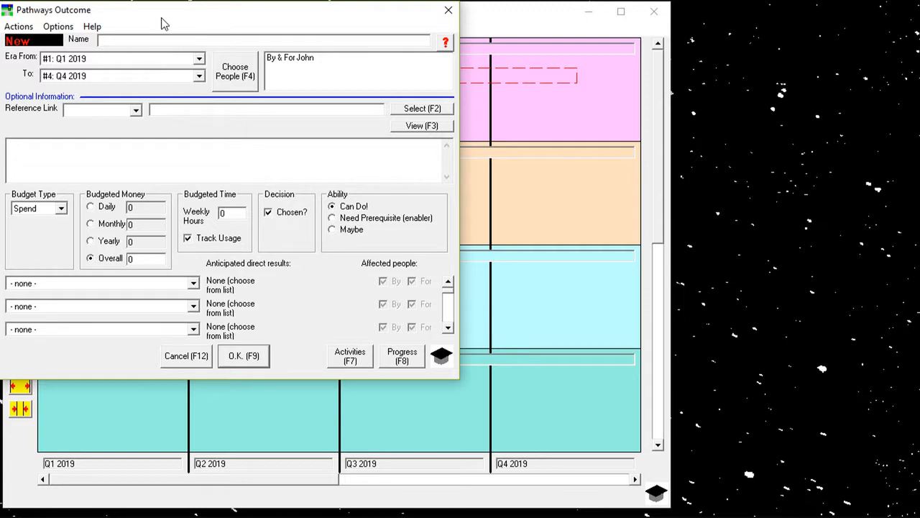
drag(174, 10, 338, 89)
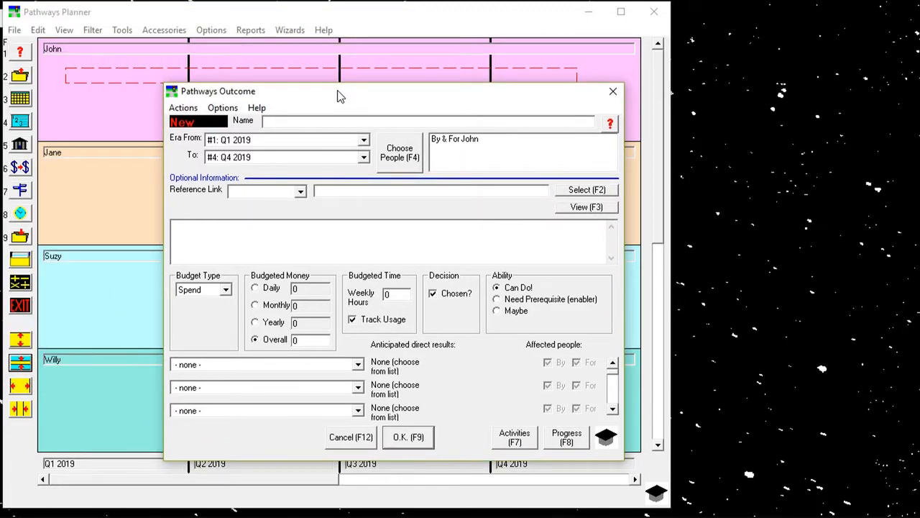
text(Eating and Sleeping)
drag(359, 89, 639, 126)
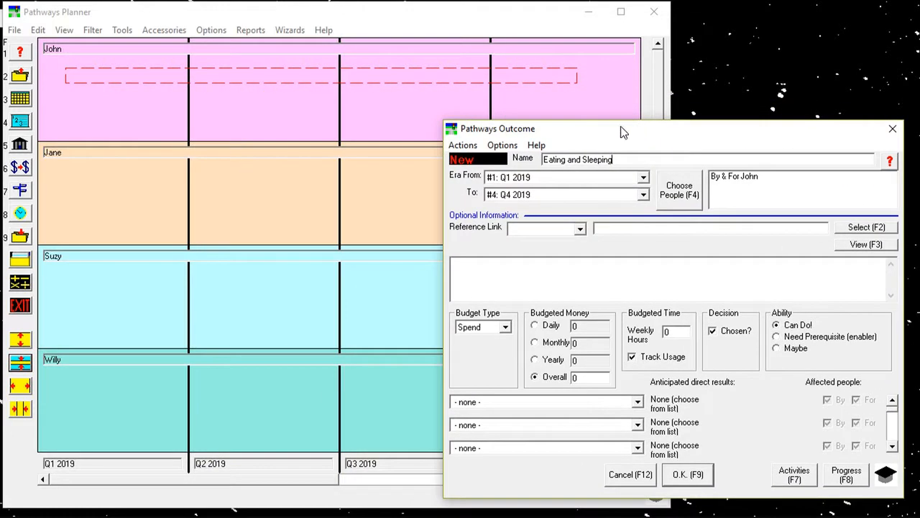
Add the other three family members to the "Eating and Sleeping" outcome, with both Done By and Done For applied
click(679, 203)
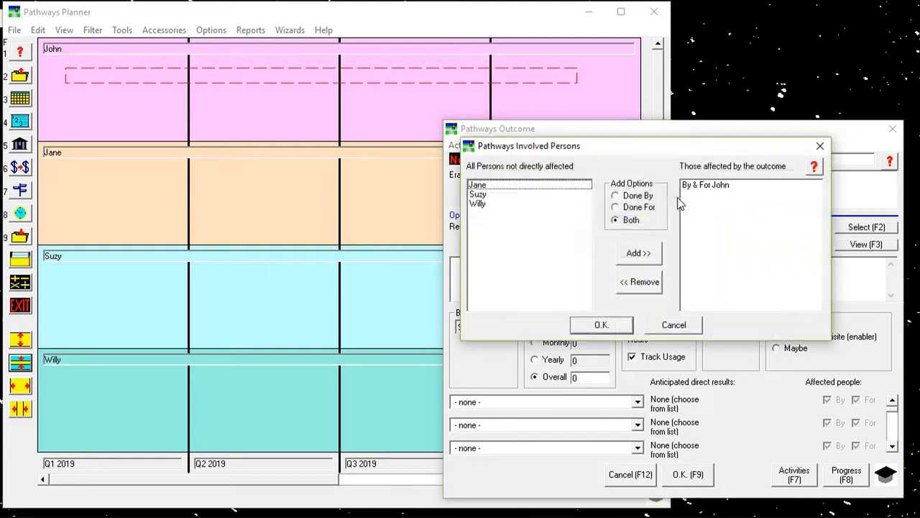
click(524, 186)
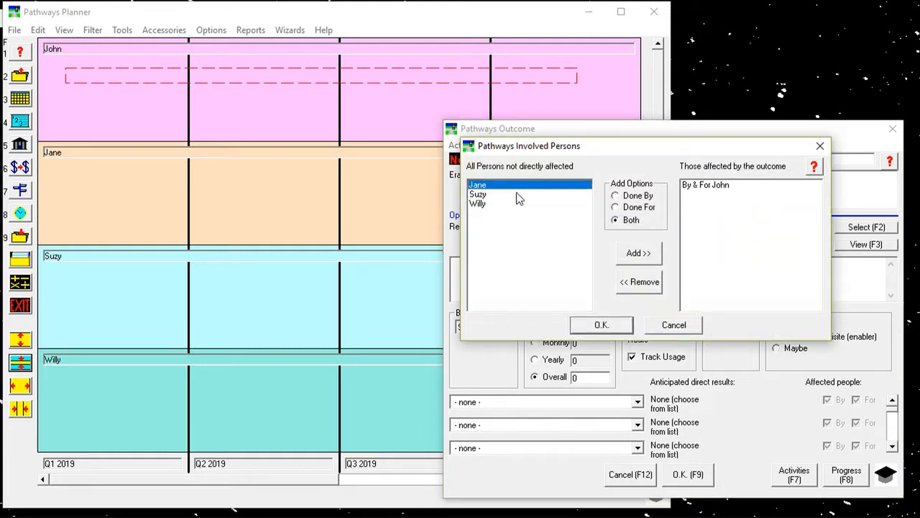
shift+click(478, 204)
click(639, 256)
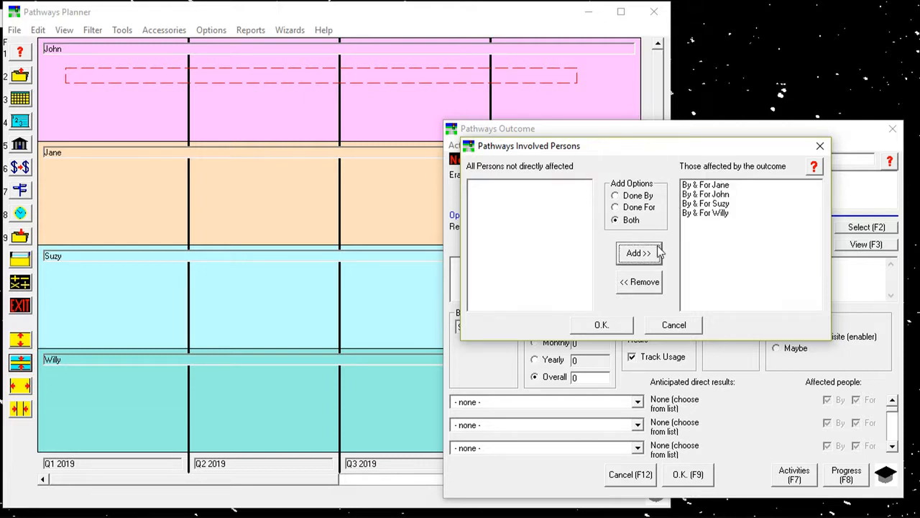
click(601, 324)
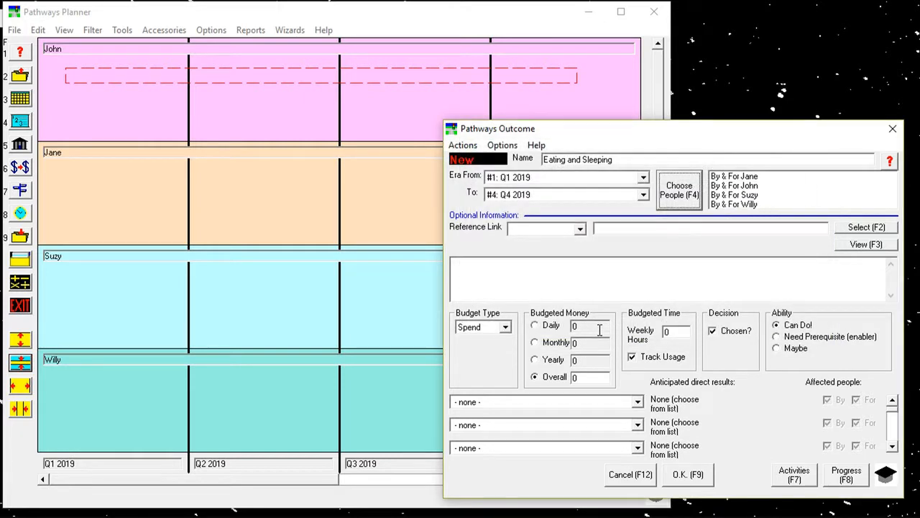
Set the outcome's budgeted weekly hours to 77, calculated as 11*7
drag(634, 129, 617, 111)
click(656, 314)
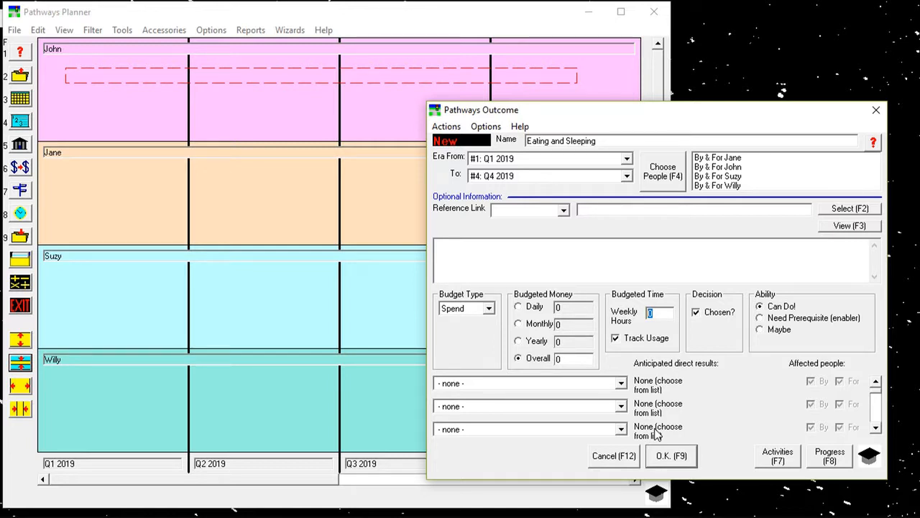
text(11*7)
key(Tab)
Open the calculator for the weekly hours value and close it without saving to the plan
click(666, 309)
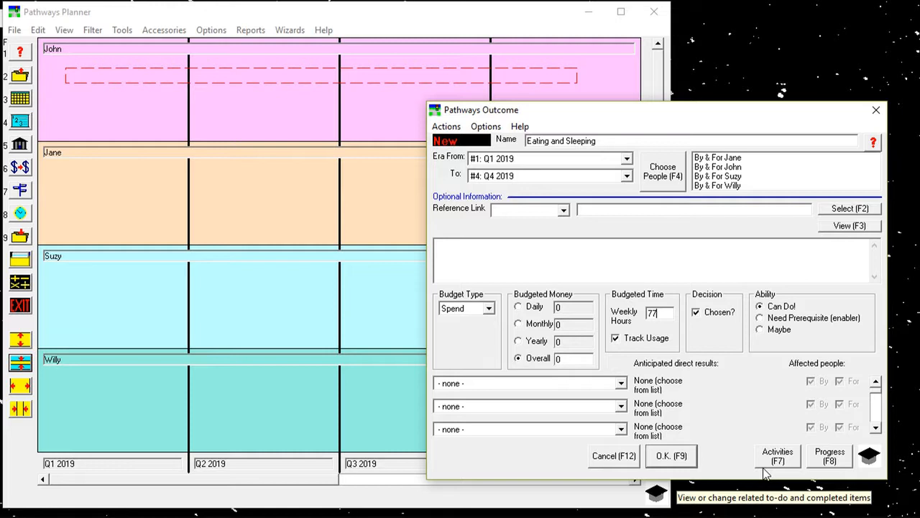
key(F5)
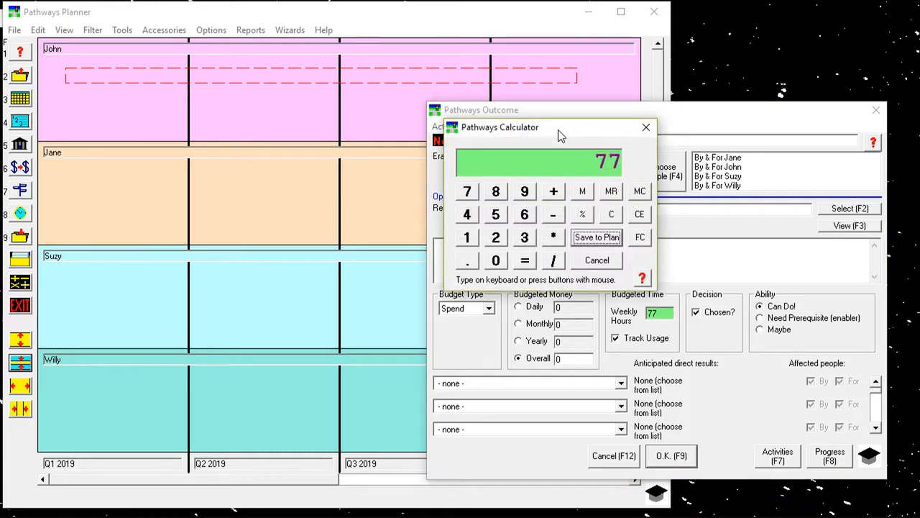
drag(561, 136, 528, 178)
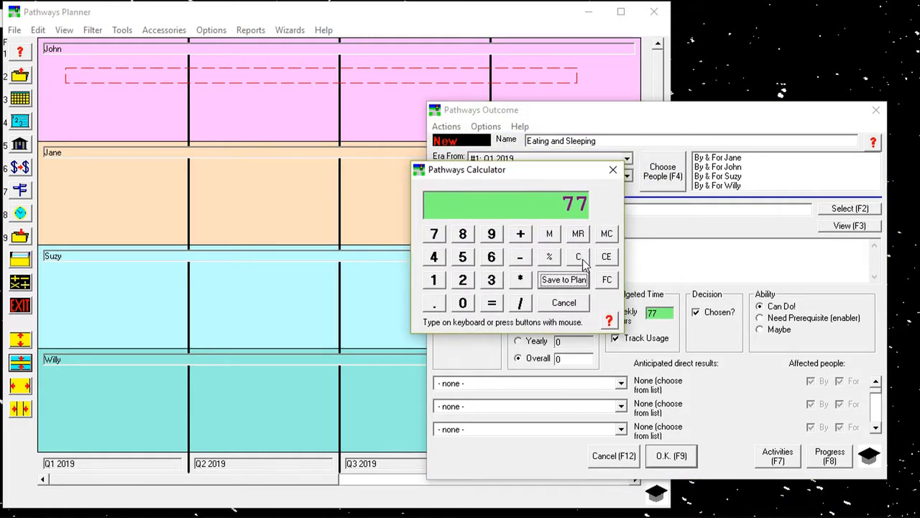
click(567, 306)
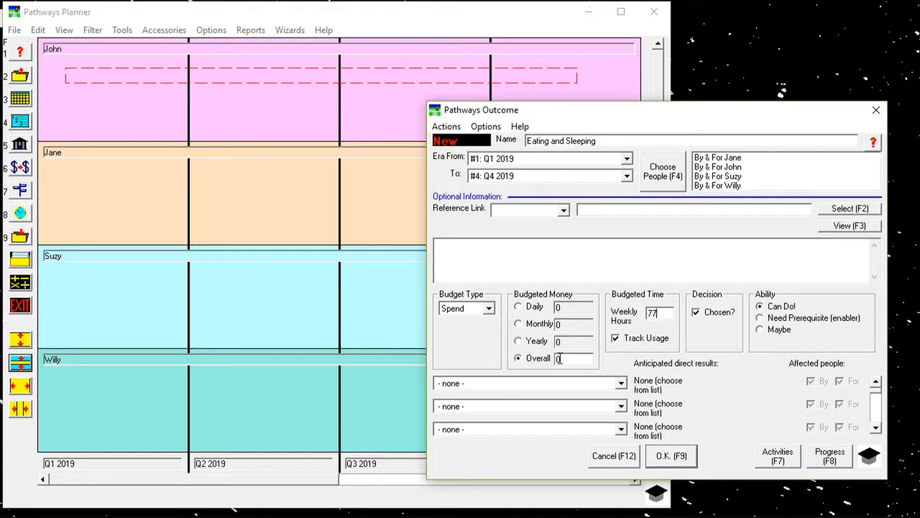
Budget the "Eating and Sleeping" money on a monthly basis with an amount of 1000
click(524, 324)
double_click(558, 324)
text(1000)
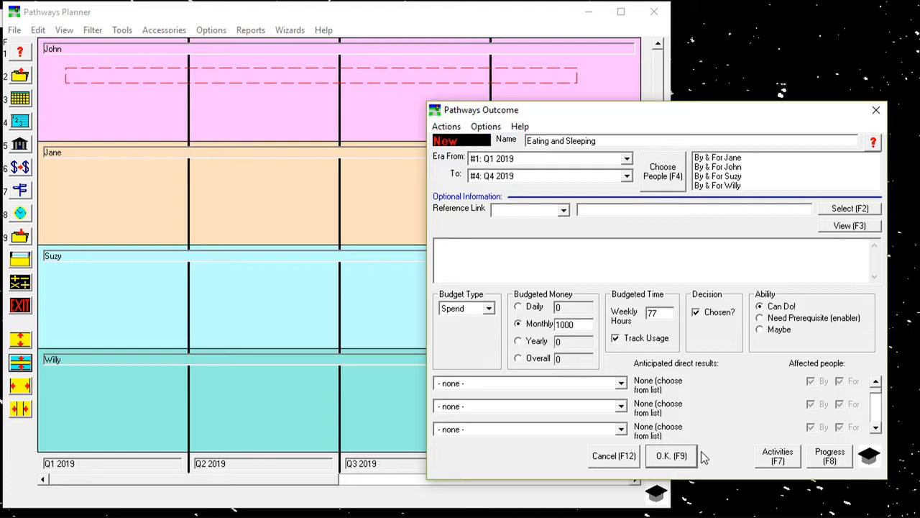
Choose "Physical; Abundance vs Hunger" as the first anticipated direct result and rate it "Enjoyable experience"
click(621, 383)
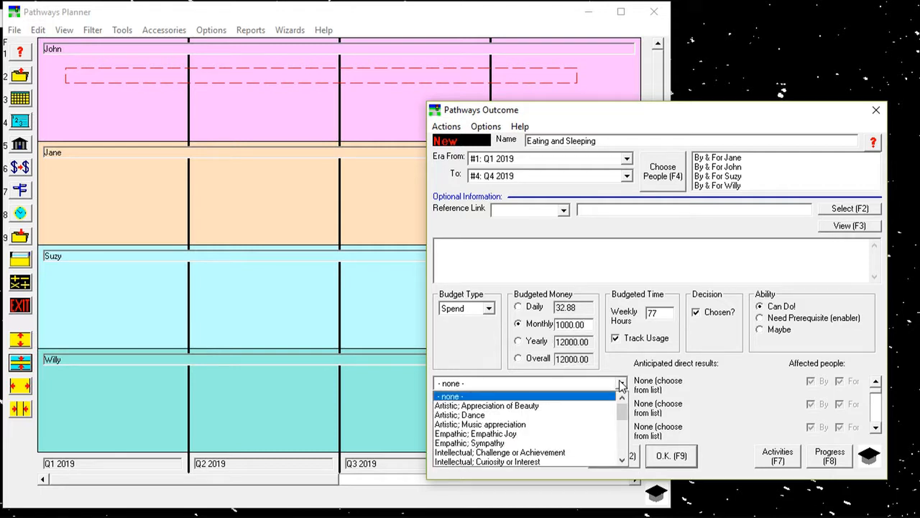
click(623, 462)
click(622, 462)
click(622, 461)
click(623, 461)
click(622, 461)
click(536, 416)
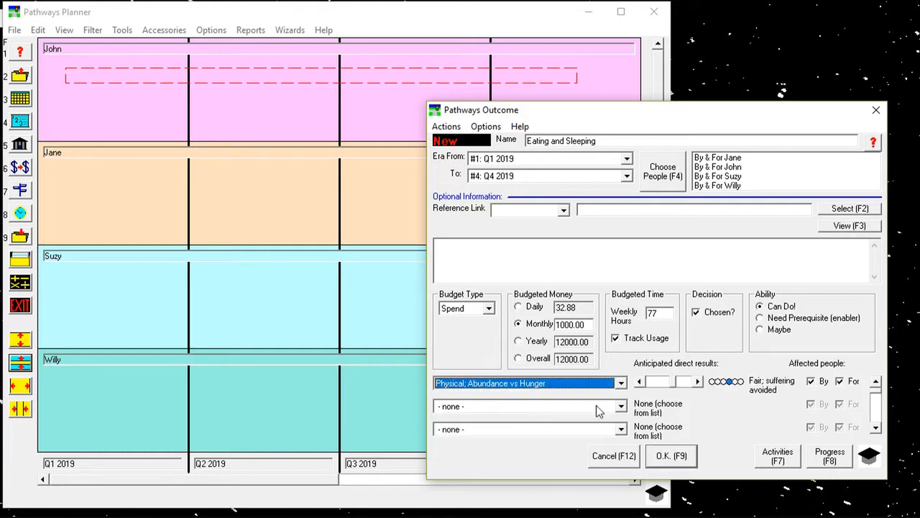
click(736, 382)
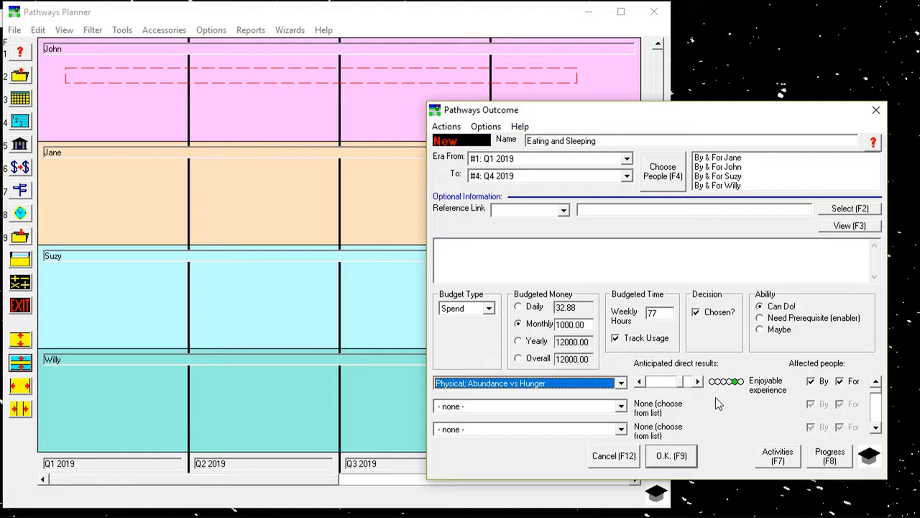
Choose "Physical; Sleep vs Sleepiness" as the second anticipated direct result and rate it "Enjoyable experience"
click(620, 407)
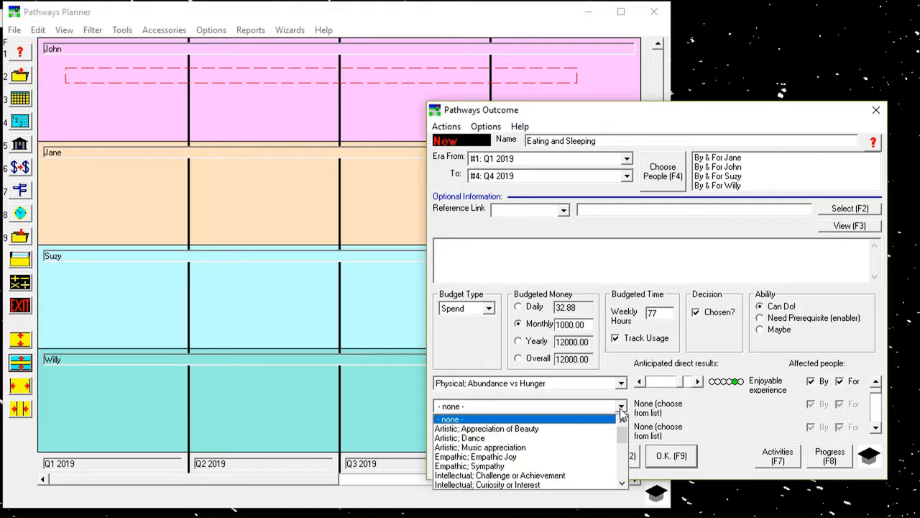
click(623, 481)
click(624, 480)
click(532, 475)
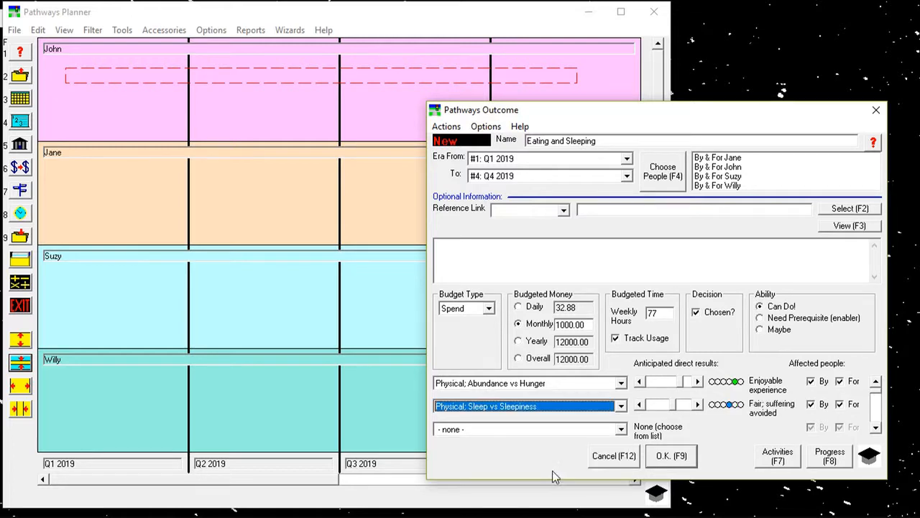
click(697, 405)
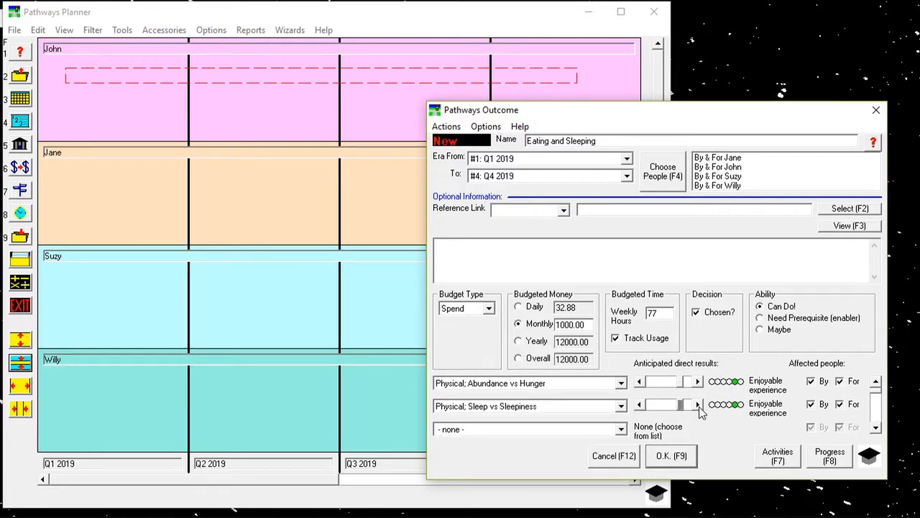
Raise the "Sleep vs Sleepiness" rating to "Ecstasy!" and lower it through the scale to "Extreme misery!"
click(697, 404)
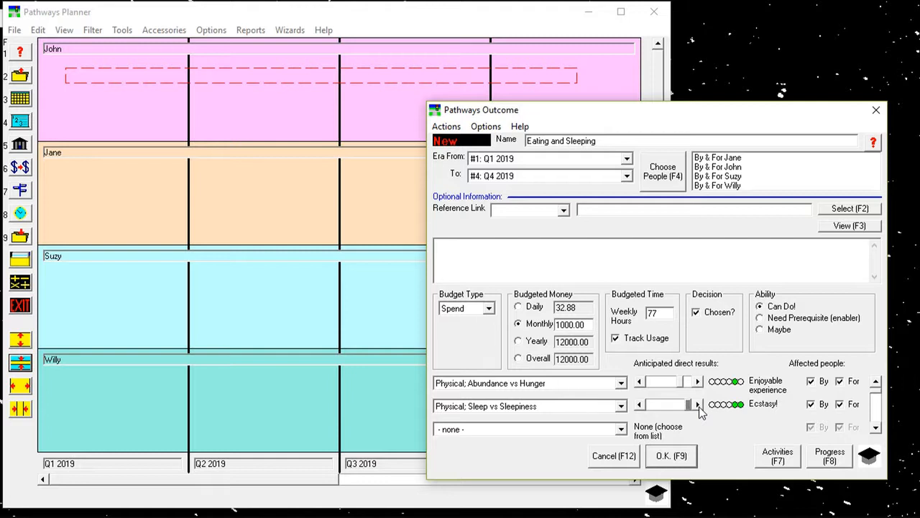
click(637, 407)
click(637, 407)
click(637, 407)
click(637, 407)
click(637, 407)
click(638, 407)
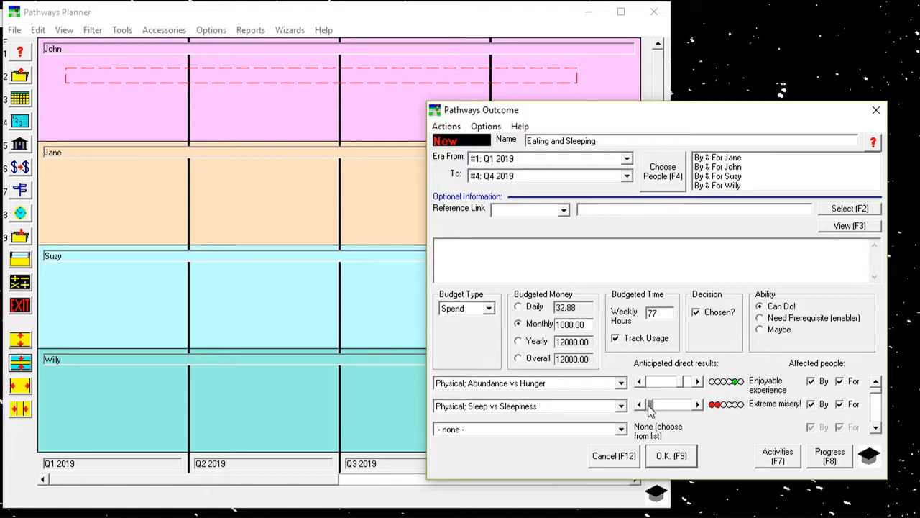
Return the "Sleep vs Sleepiness" rating to "Enjoyable experience" and save the outcome
drag(650, 407, 673, 407)
key(Right)
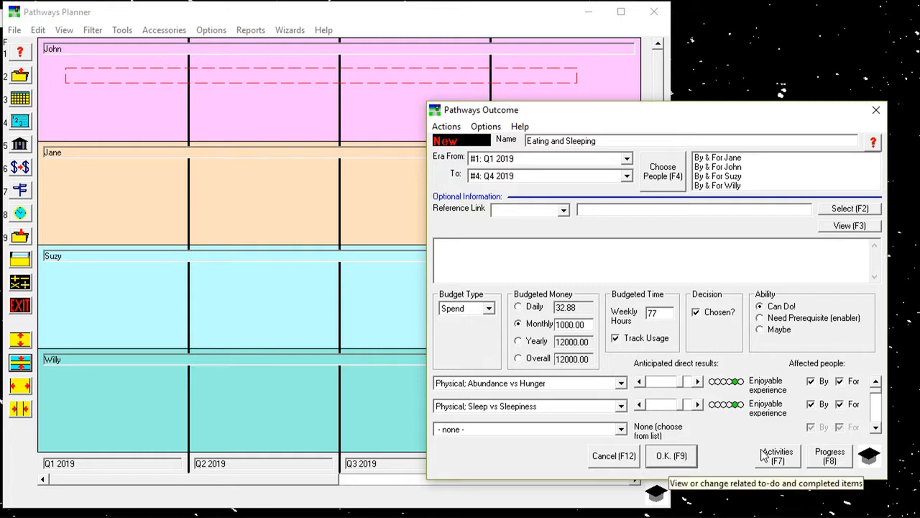
click(674, 461)
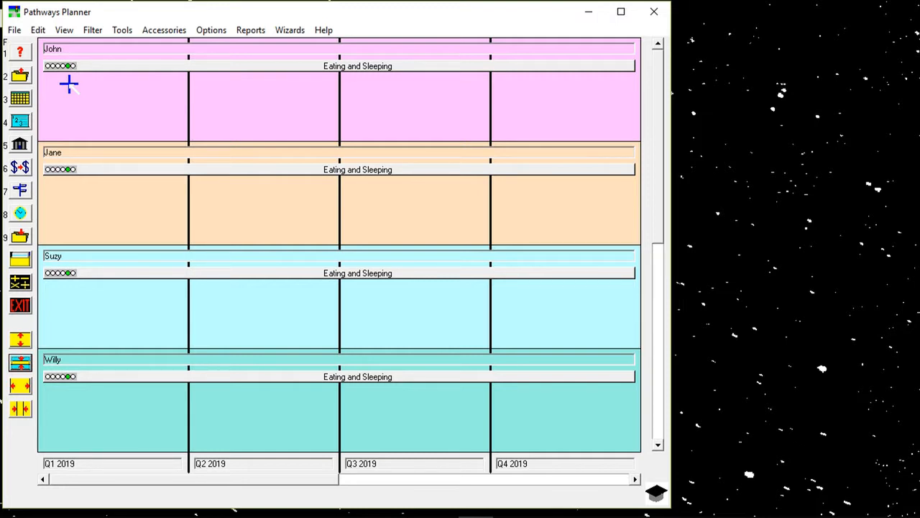
Draw a new outcome across Q1 to Q4 2019 below "Eating and Sleeping" in the first person's row and name it "Employment"
drag(63, 79, 523, 101)
drag(306, 16, 472, 100)
text(Em)
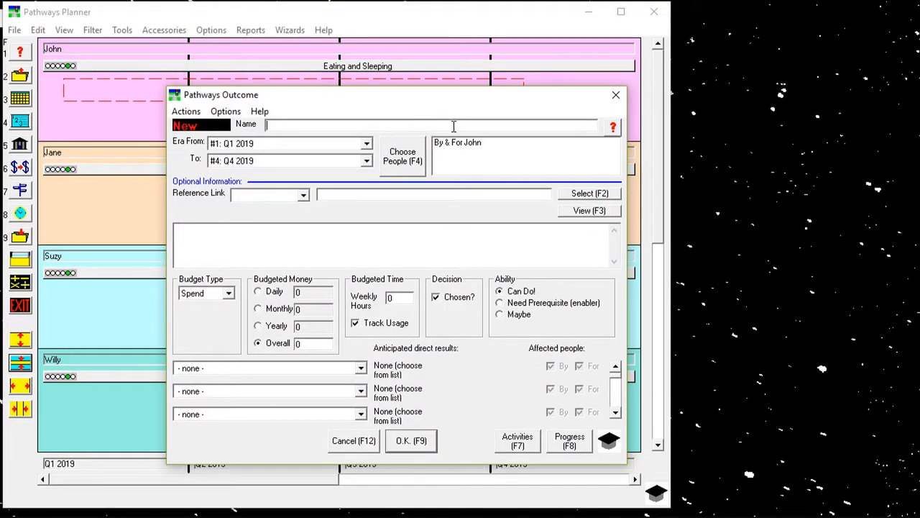
text(ployment)
Set the Employment outcome's budget type to Earn with a yearly amount of 60000
click(228, 294)
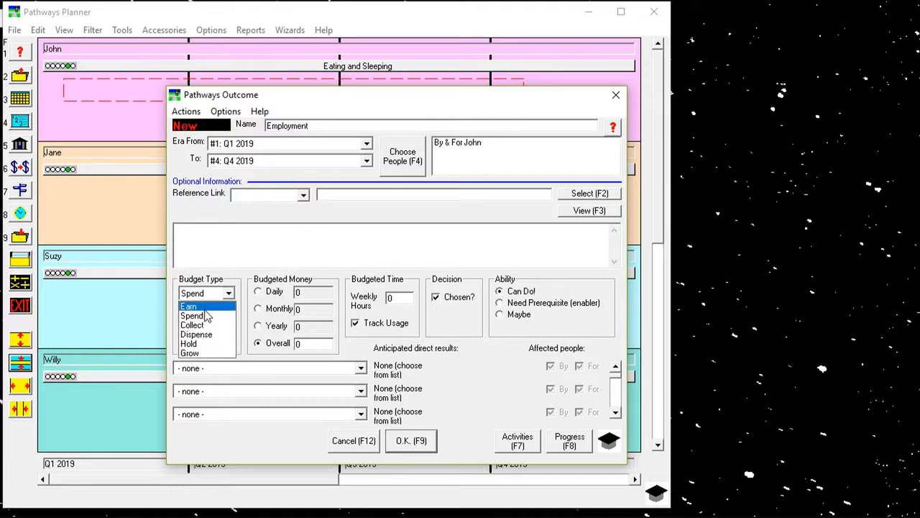
click(207, 304)
click(264, 328)
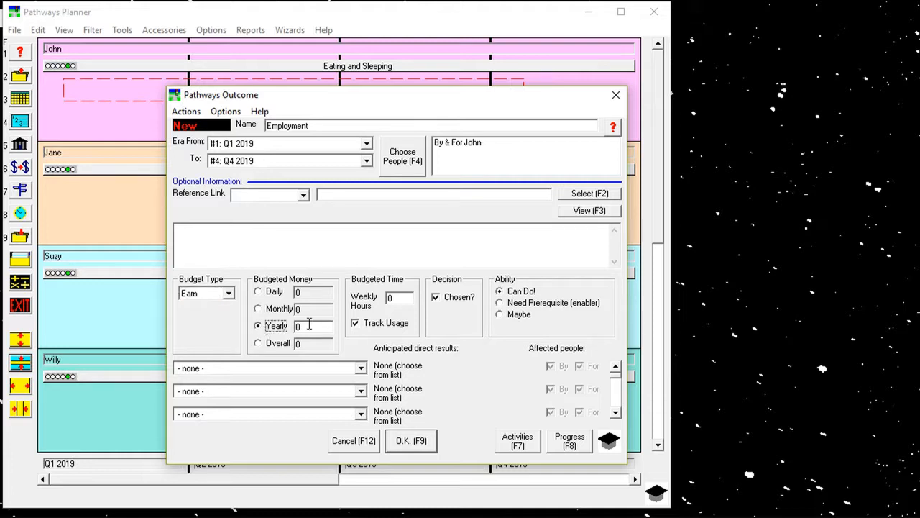
text(60000)
Choose "Intellectual; Mental concentration and work" as Employment's first anticipated direct result and rate it "In need; discomfort"
drag(312, 92, 317, 88)
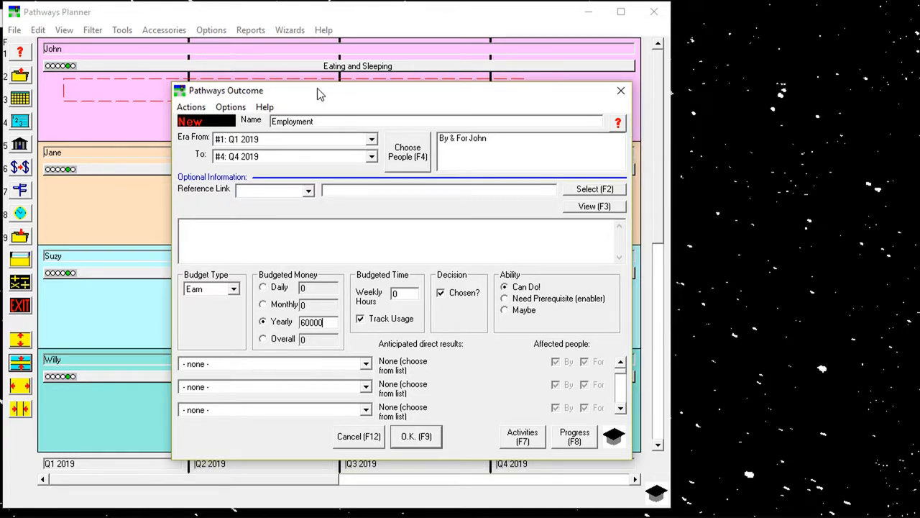
click(365, 364)
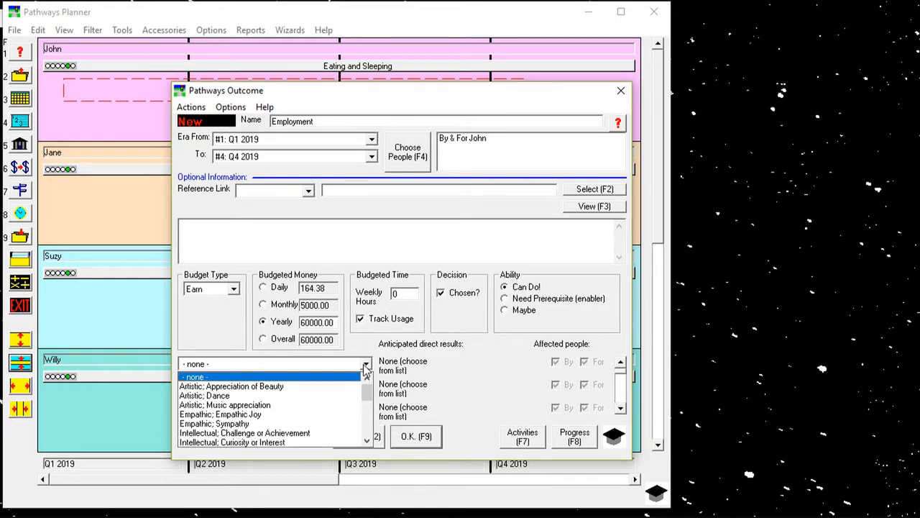
click(367, 439)
click(366, 439)
click(344, 428)
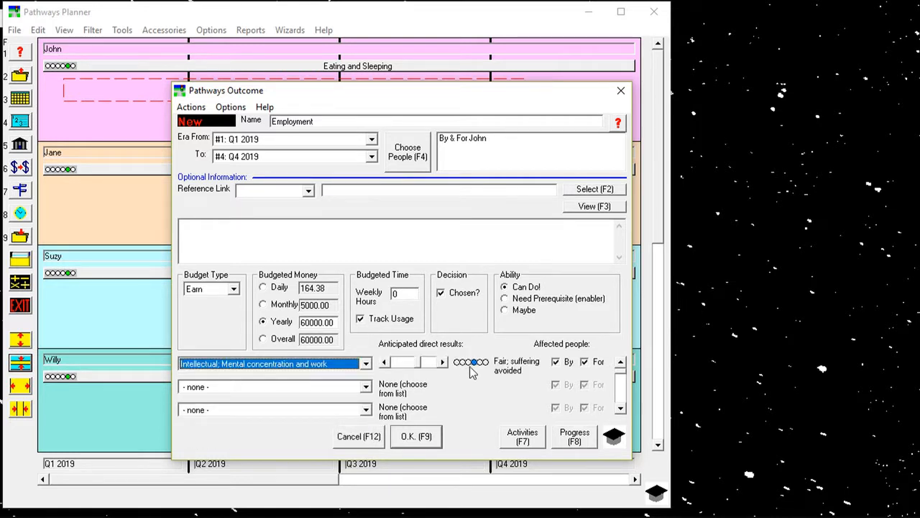
key(Left)
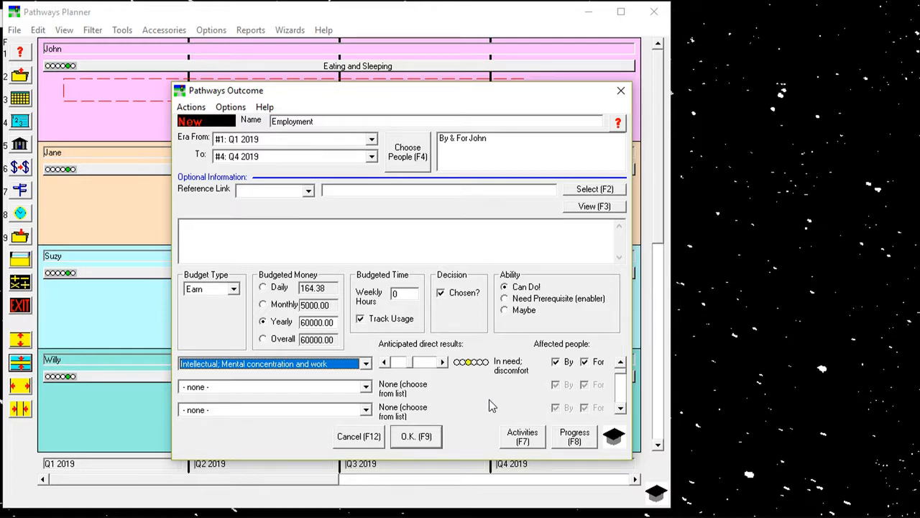
Choose "Intellectual; Challenge or Achievement" as the second direct result, rate it "Enjoyable experience", and save the Employment outcome
click(366, 389)
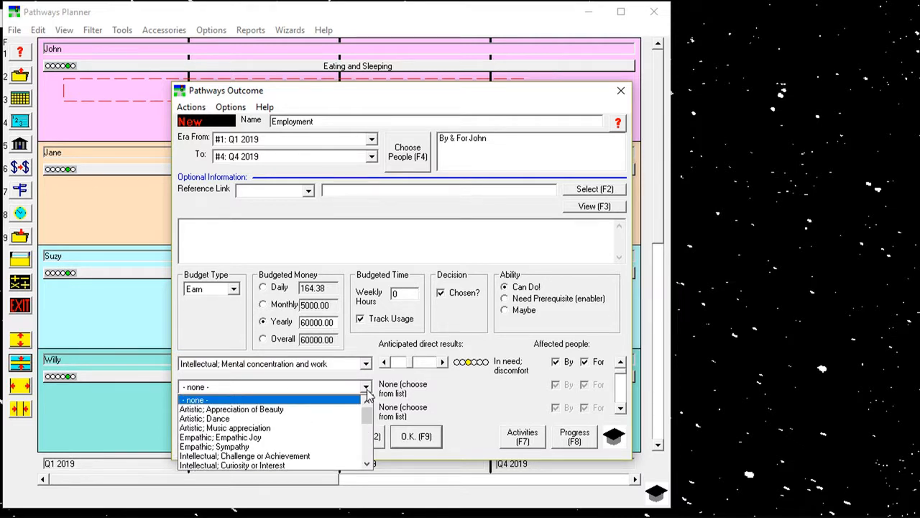
click(311, 456)
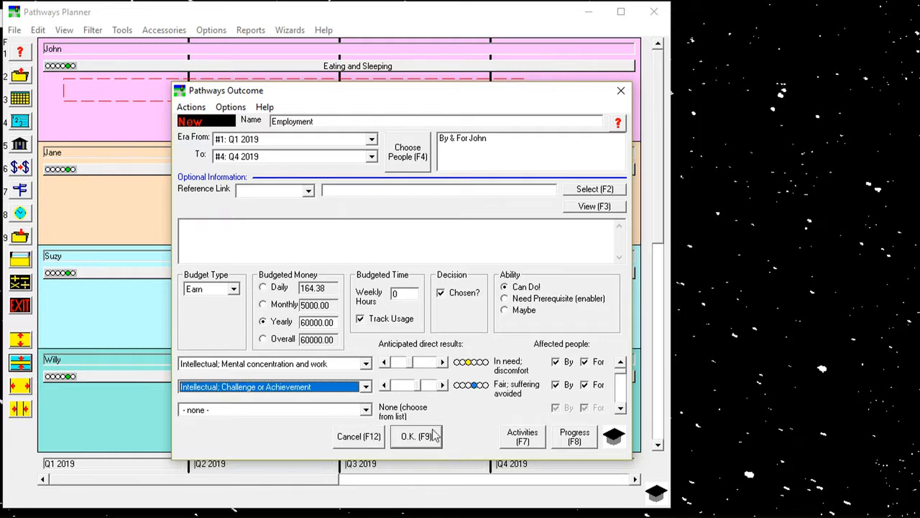
click(480, 386)
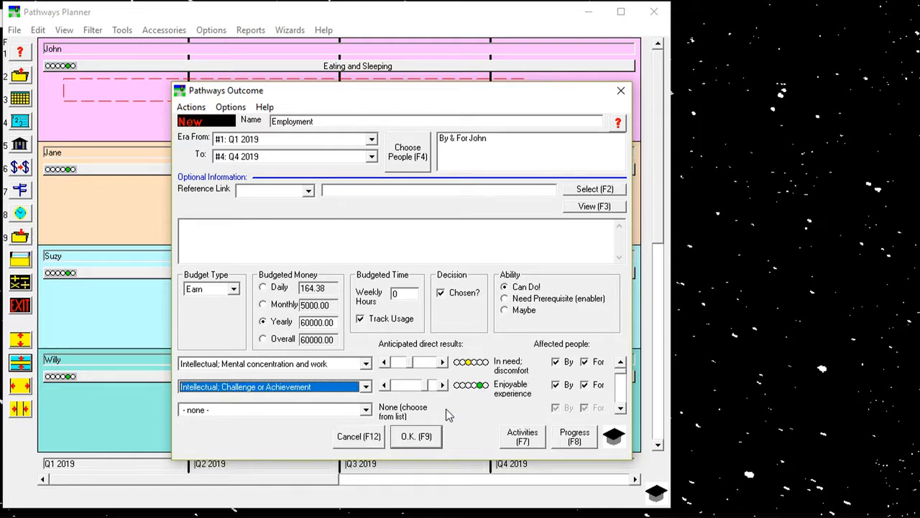
click(405, 441)
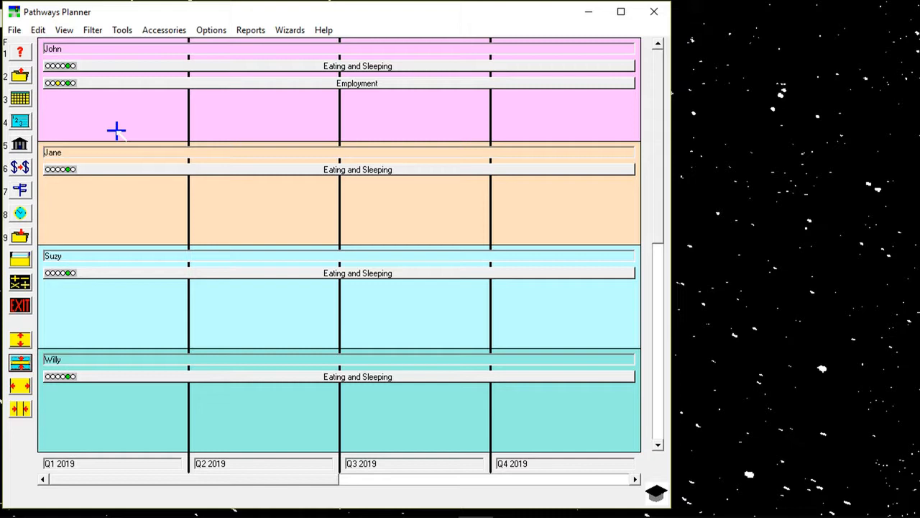
Draw a new outcome across Q1 to Q4 2019 below "Employment" in the first person's row and name it "Accommodation"
drag(72, 102, 576, 114)
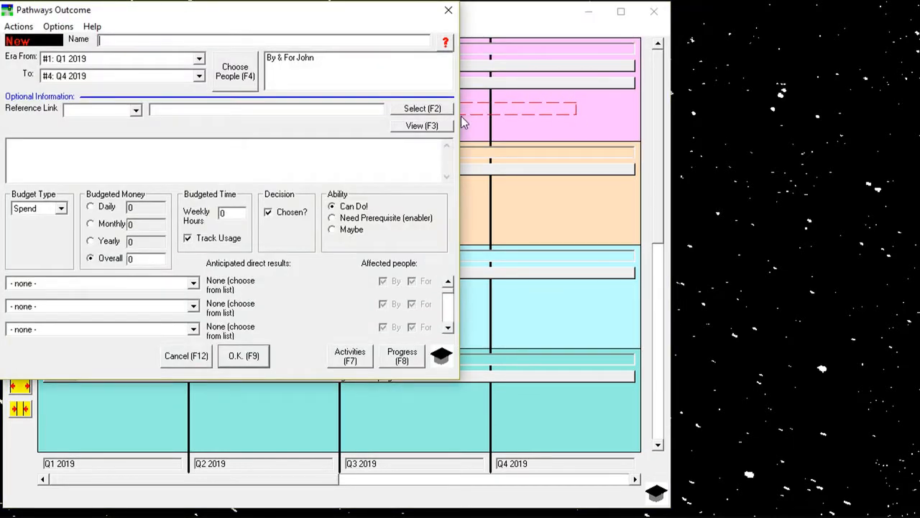
drag(190, 9, 495, 77)
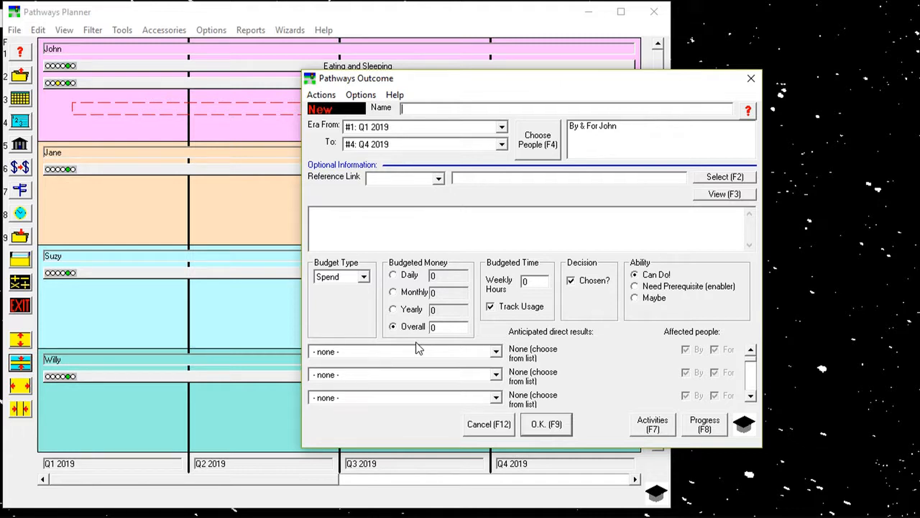
click(414, 109)
text(Accommodation)
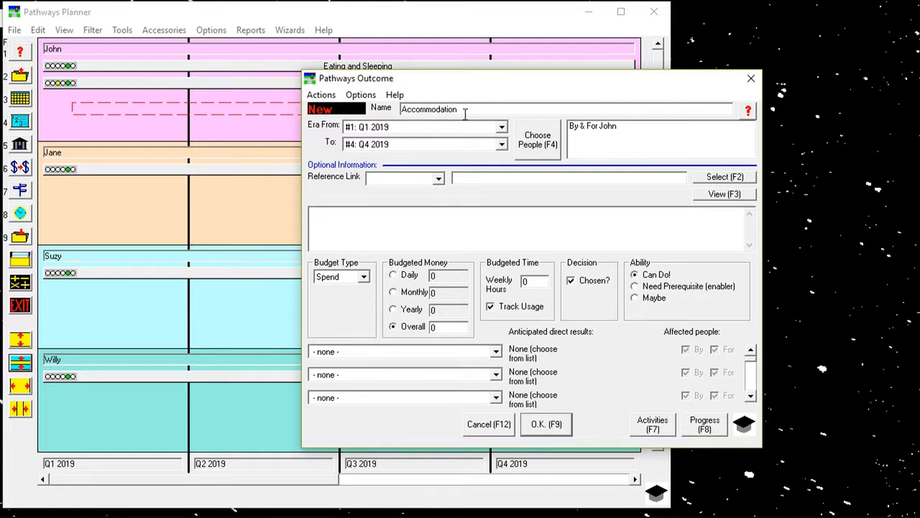
Add the other three family members to Accommodation's involved persons with the Both option
click(535, 141)
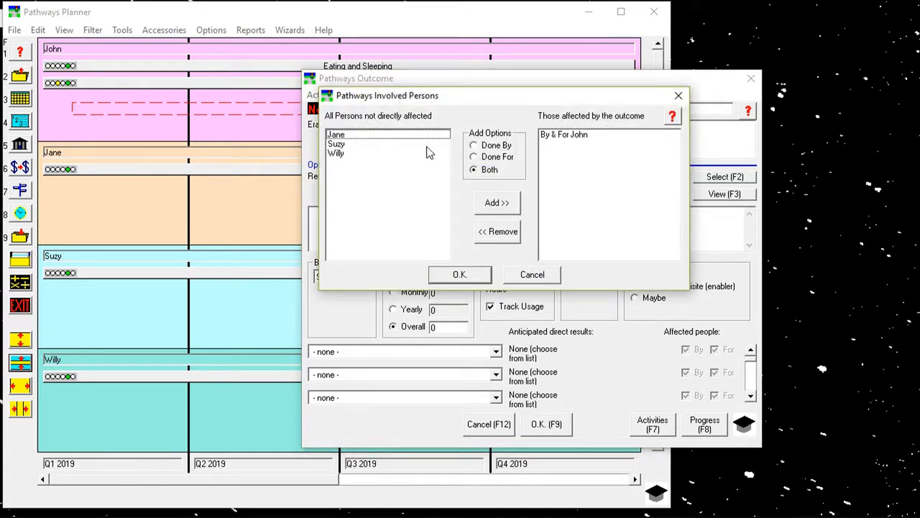
key(Tab)
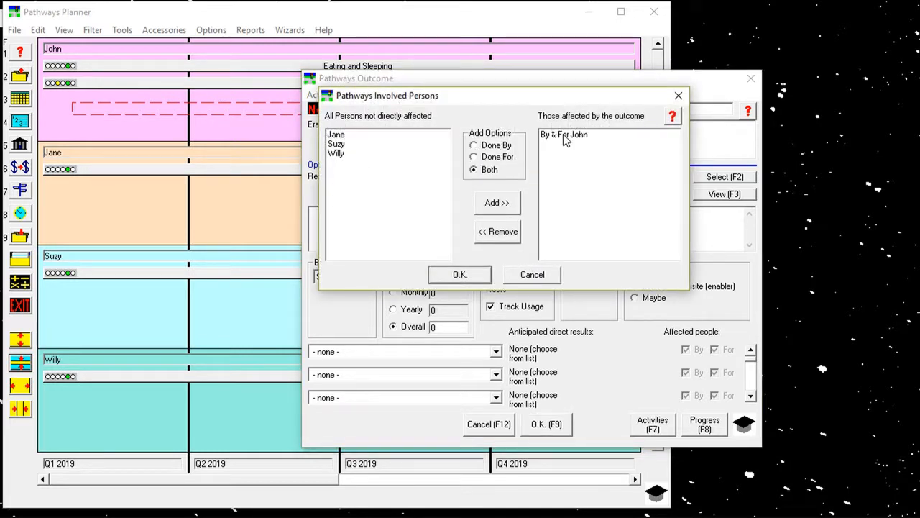
click(473, 145)
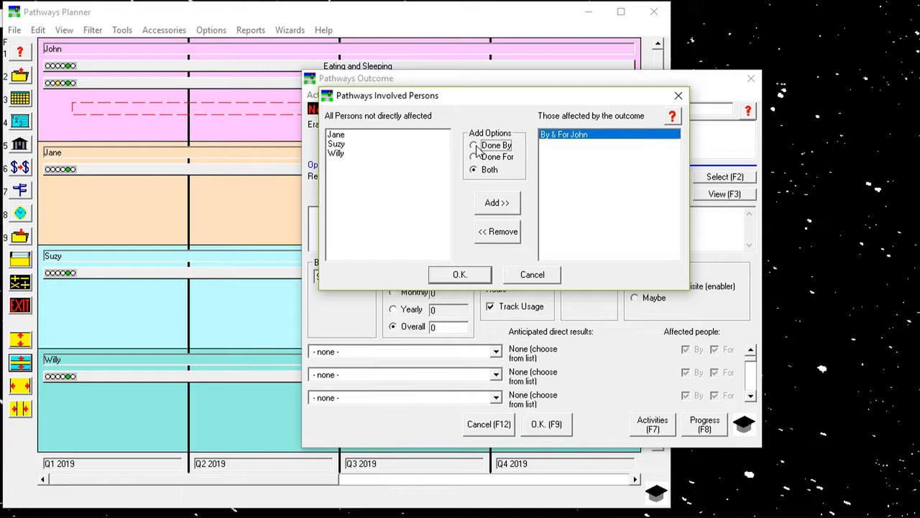
click(335, 136)
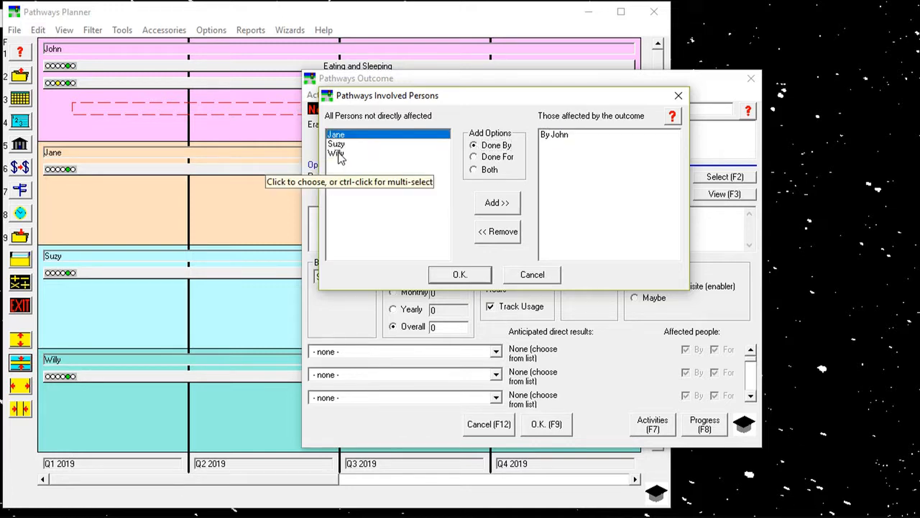
shift+click(339, 157)
click(475, 170)
click(498, 203)
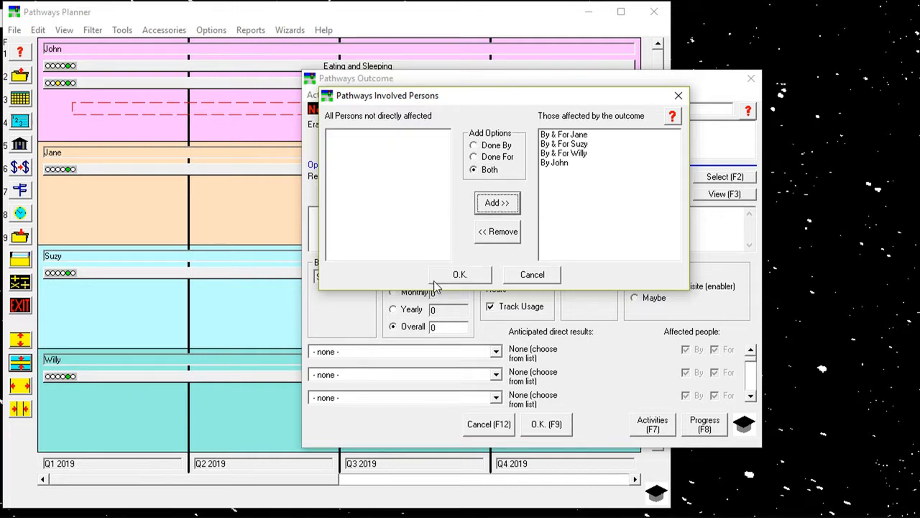
Set the first person to Both and the other three family members to Done For, and confirm Accommodation's involved persons
click(561, 165)
click(489, 171)
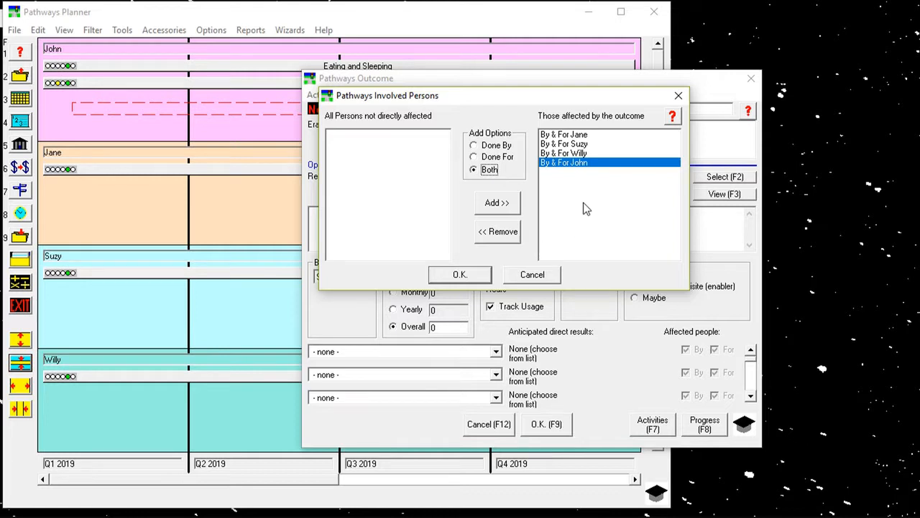
click(549, 135)
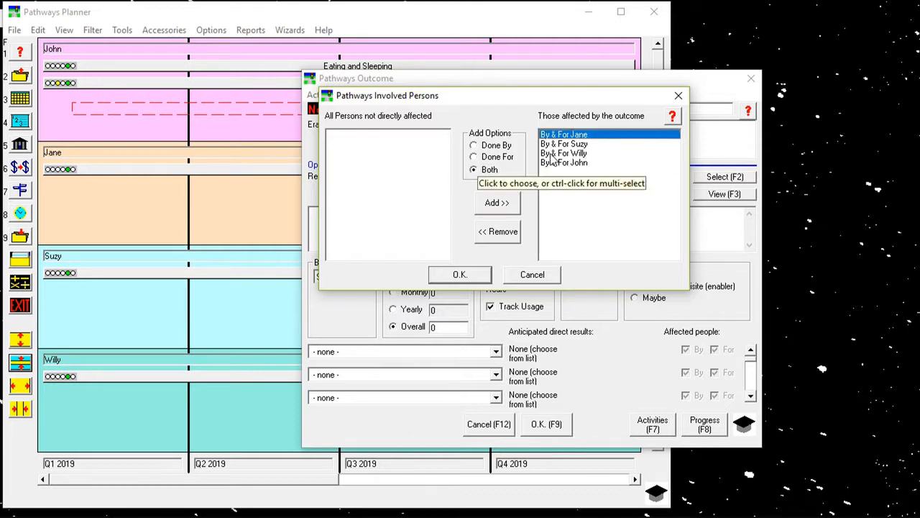
shift+click(552, 154)
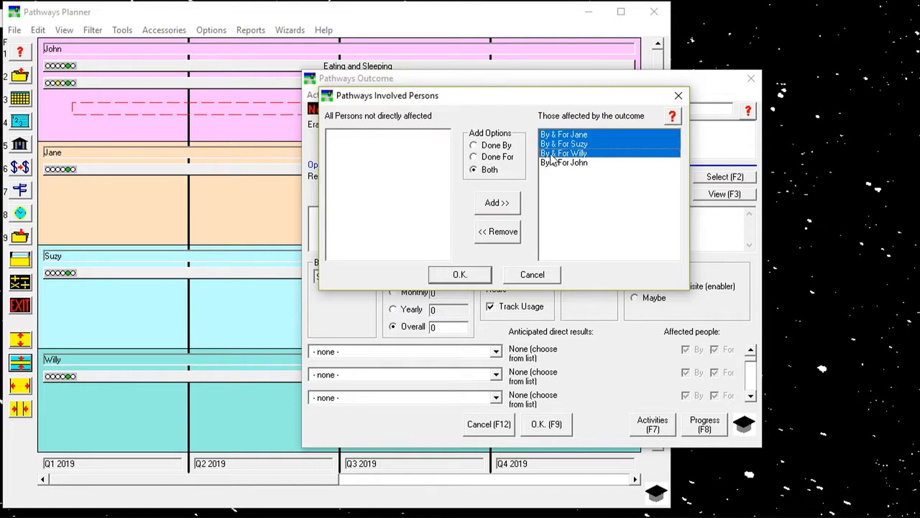
click(475, 157)
click(460, 274)
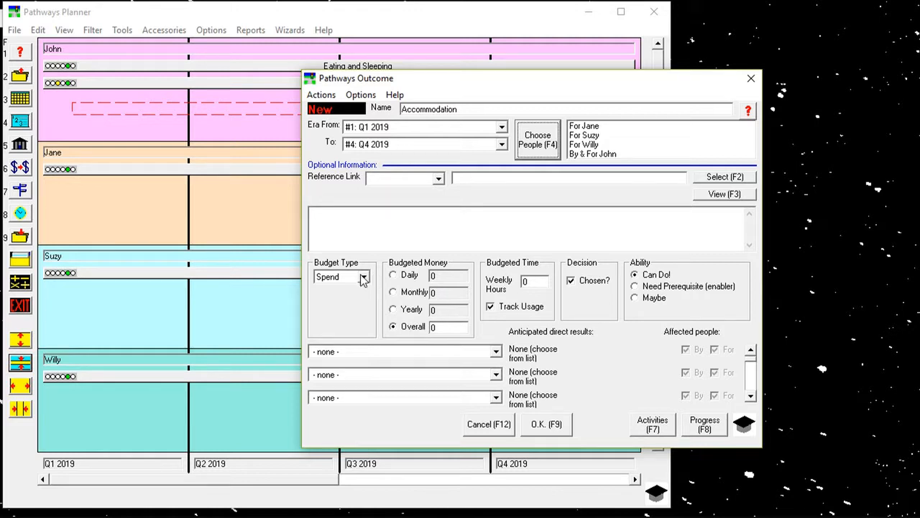
Set Accommodation's monthly budgeted money to 1200
click(417, 301)
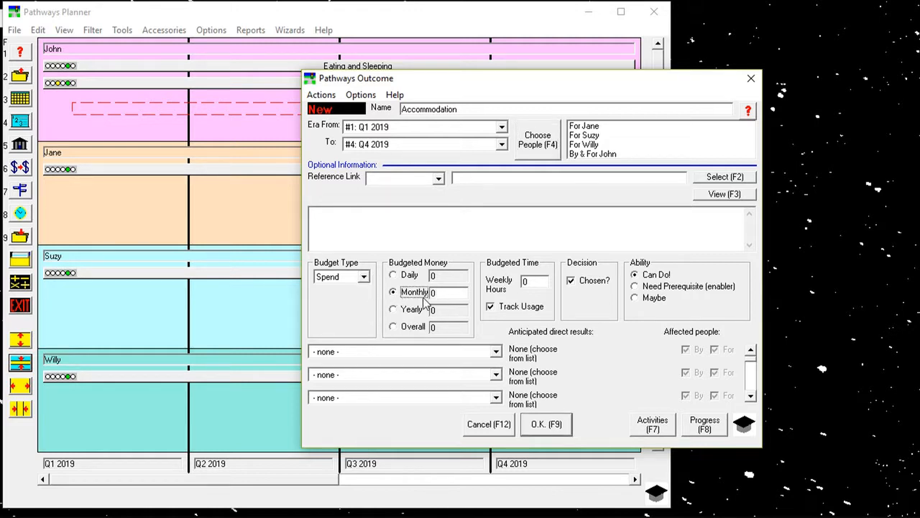
key(Tab)
text(1200)
Choose "Physical; Comfort vs Discomfort" as Accommodation's first direct result, rate it "Enjoyable experience", and save the outcome
click(496, 351)
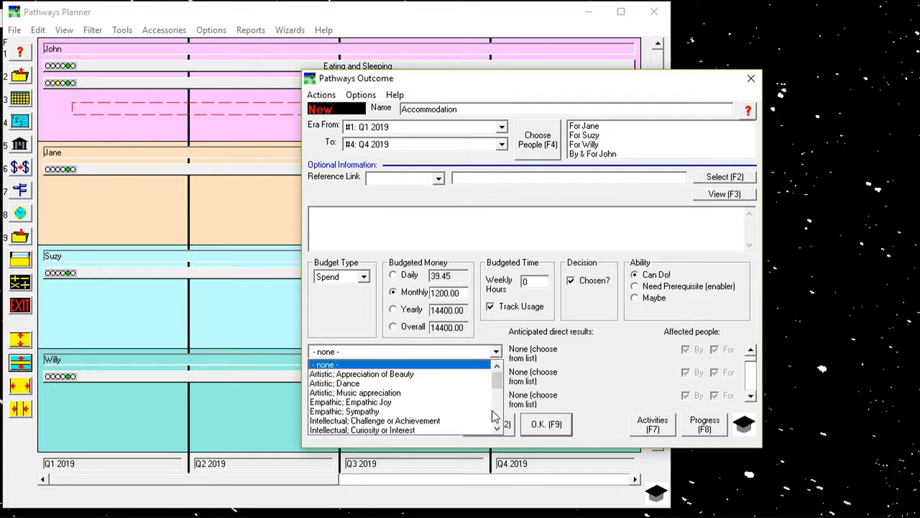
scroll(497, 413, down, 3)
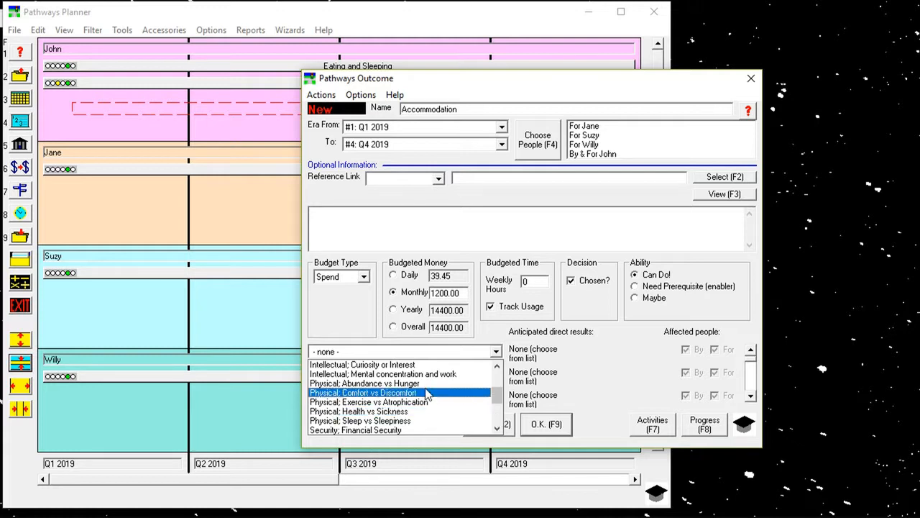
click(429, 392)
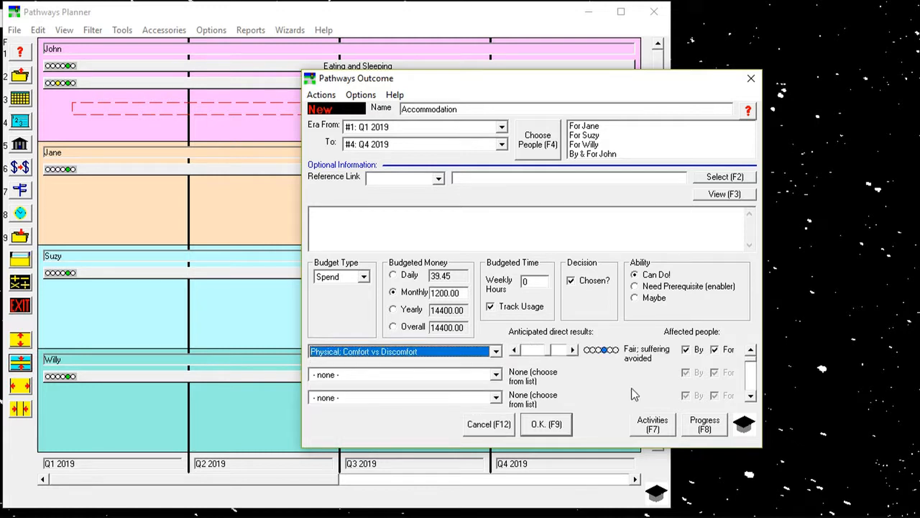
click(613, 351)
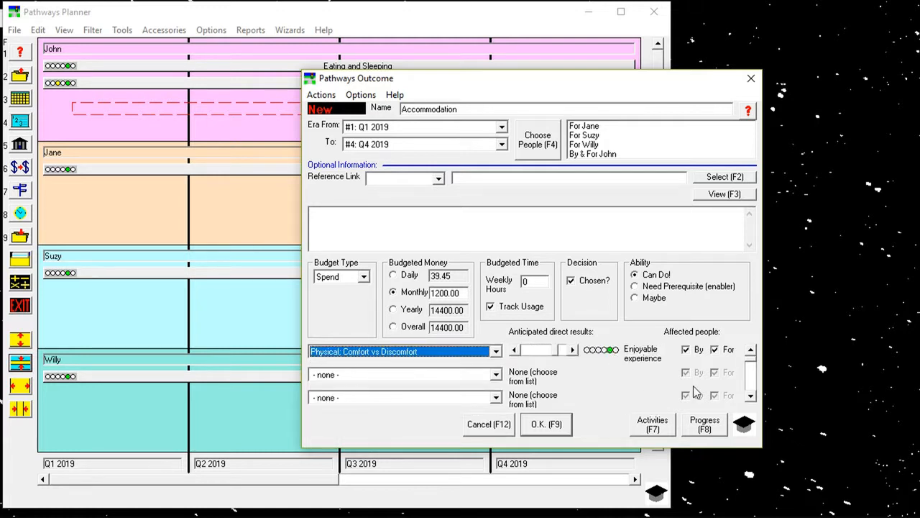
click(551, 425)
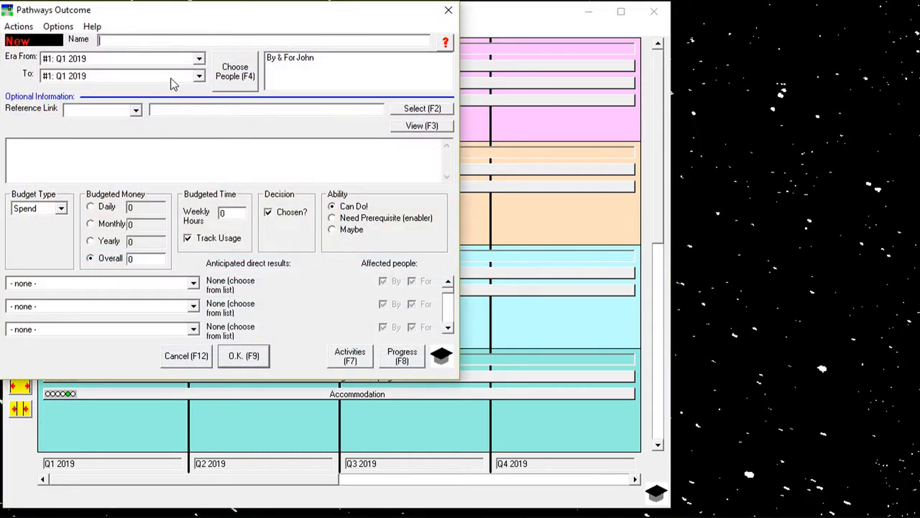
Extend the first person's new outcome from Q1 to Q4 2019 and name it "Clothing for family"
click(189, 79)
click(130, 119)
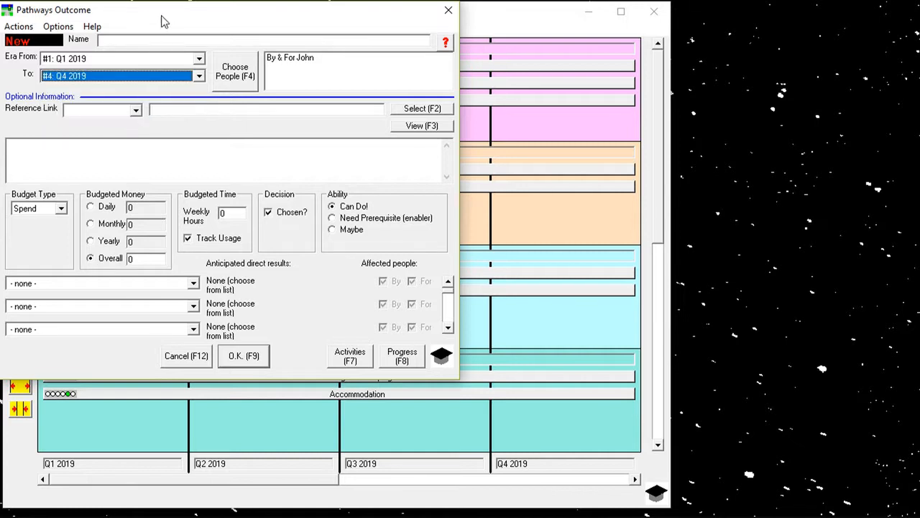
drag(168, 15, 299, 65)
click(314, 91)
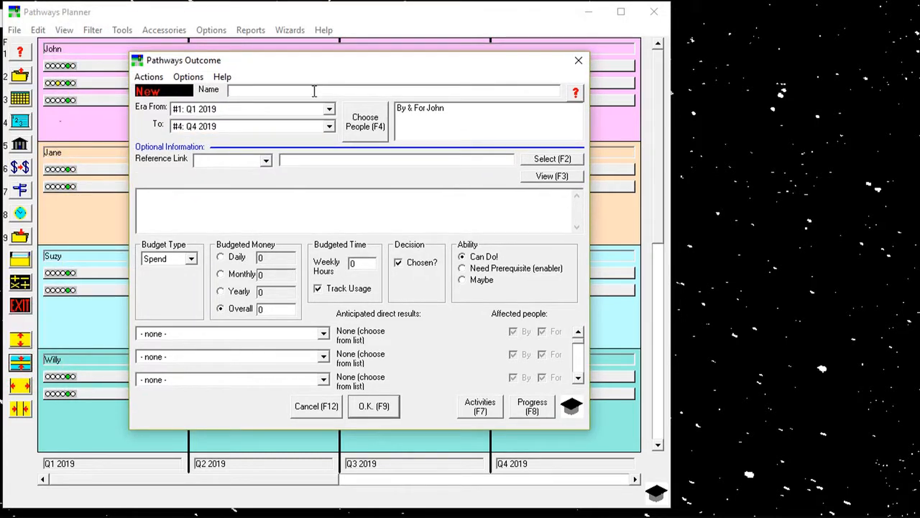
text(Clothing for family)
Add the other three family members to the people involved in "Clothing for family" with the Both option
click(368, 120)
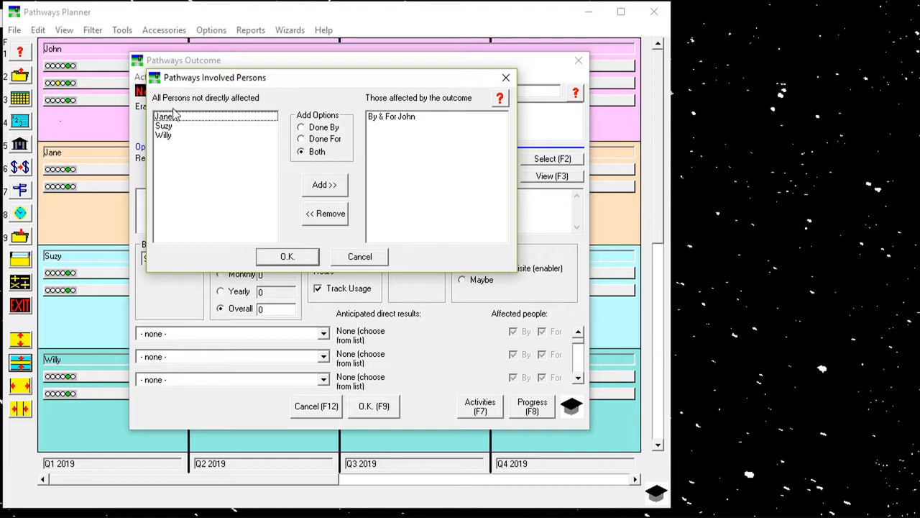
click(169, 117)
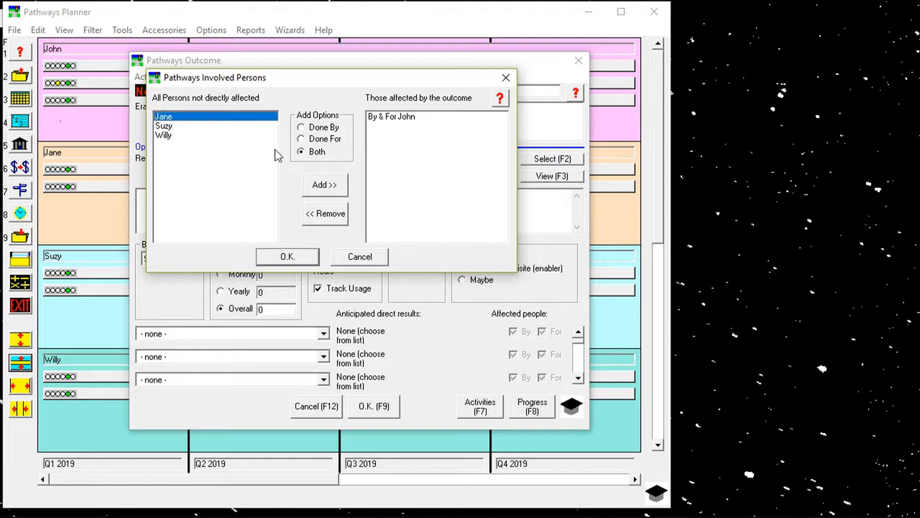
shift+click(168, 141)
click(338, 188)
Change the other three family members to Done For in "Clothing for family" and confirm the involved persons
click(381, 118)
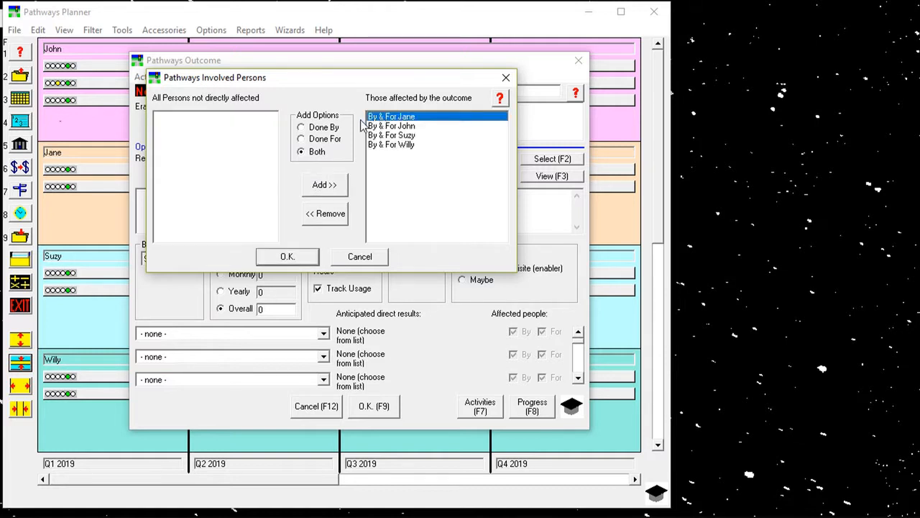
click(323, 128)
click(317, 154)
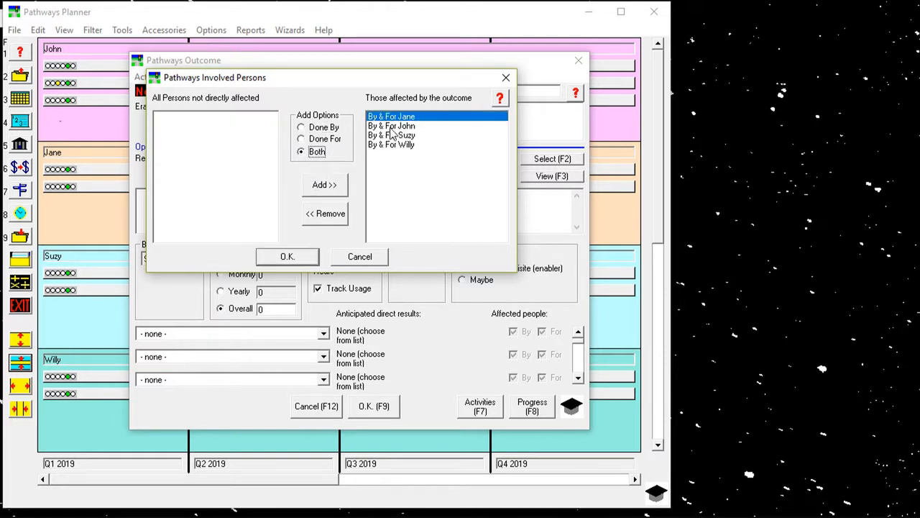
click(308, 139)
click(407, 135)
click(308, 139)
click(388, 146)
click(333, 139)
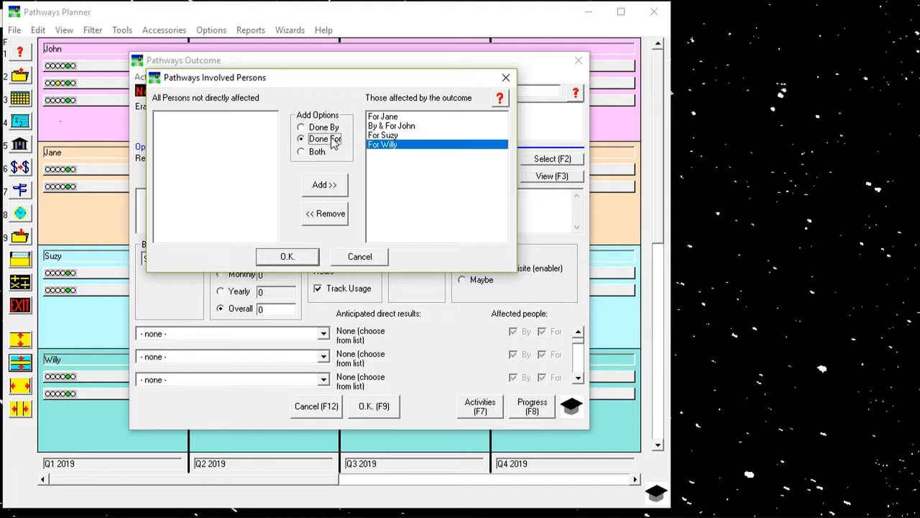
click(288, 258)
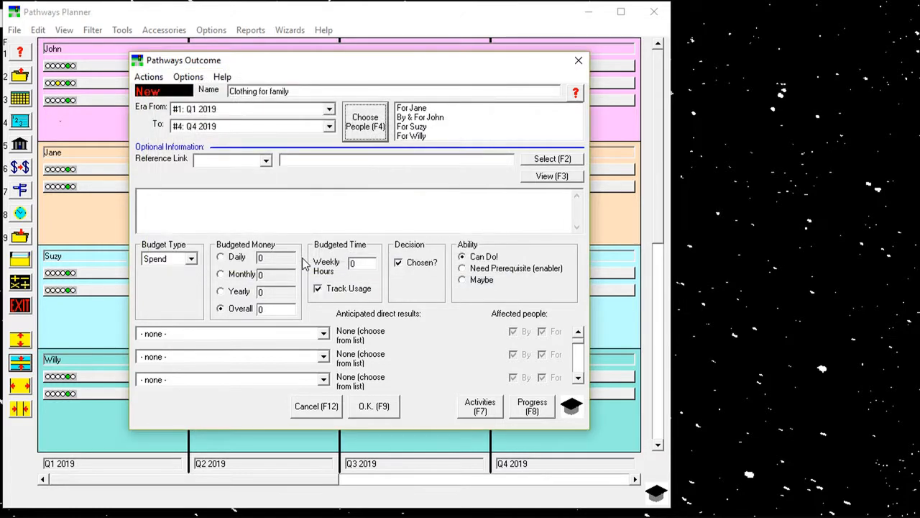
Choose "Physical; Comfort vs Discomfort" as the clothing outcome's first direct result, rate it "Enjoyable experience", and save the outcome
click(324, 334)
click(327, 386)
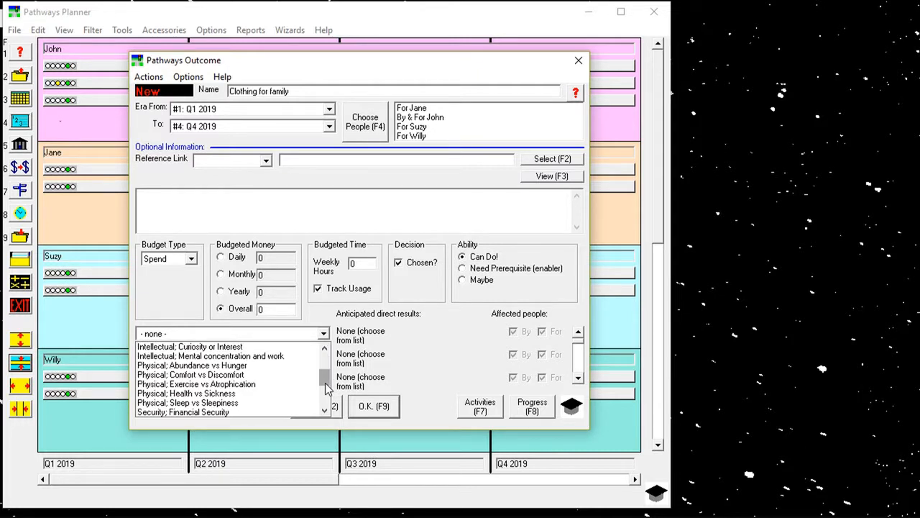
click(244, 375)
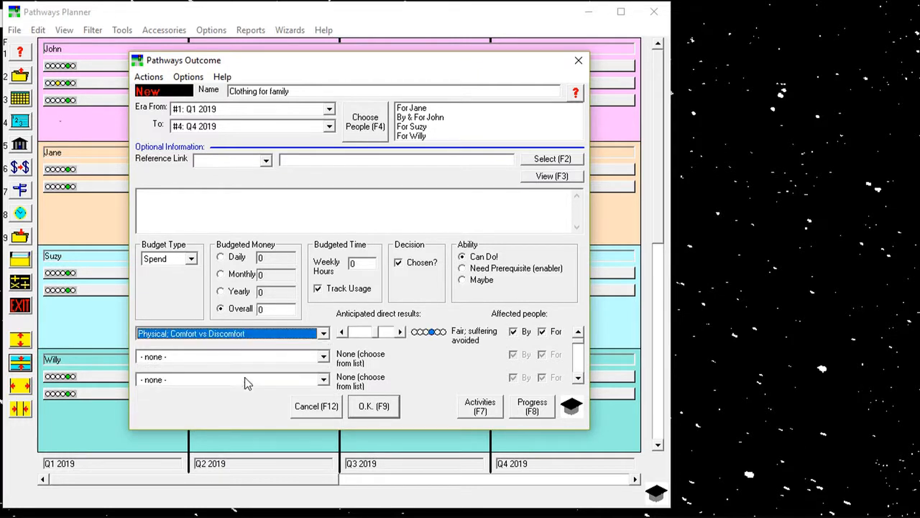
click(441, 331)
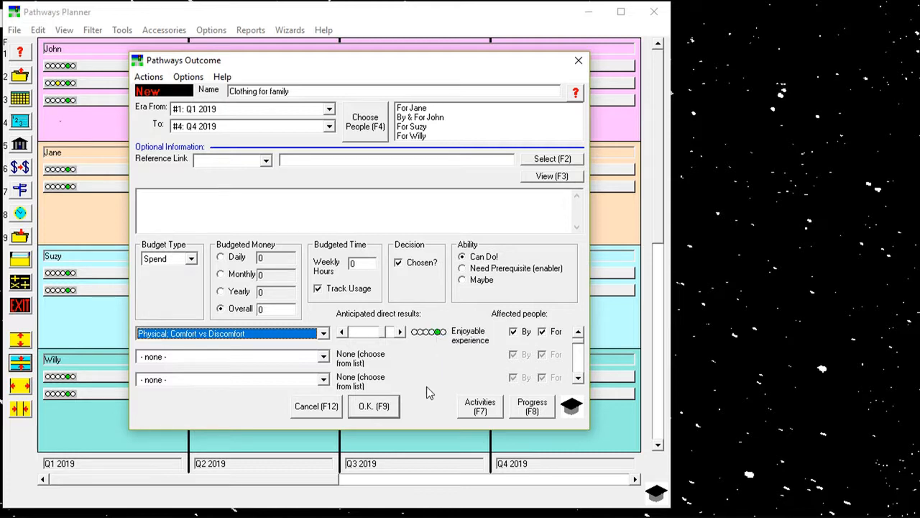
click(372, 407)
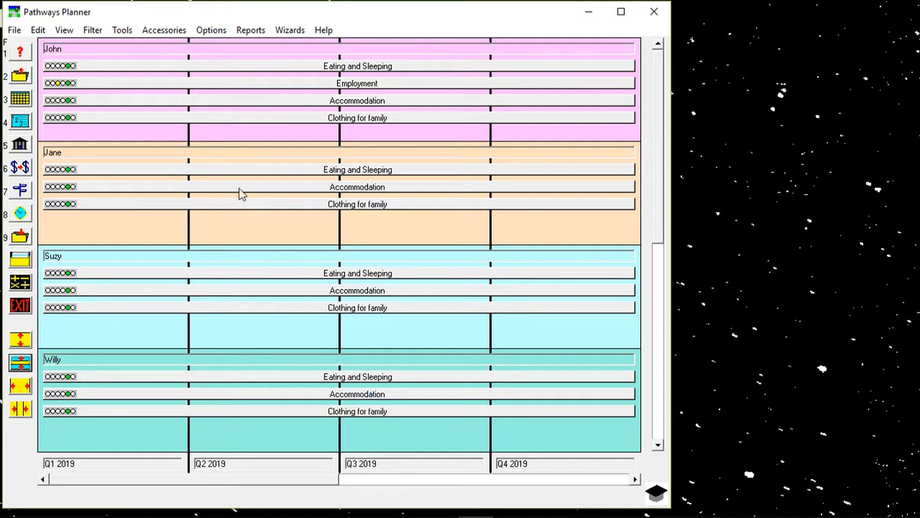
Run the Budgeted Time report for the first person in Q1 2019, review the weekly hours, and close it
click(250, 33)
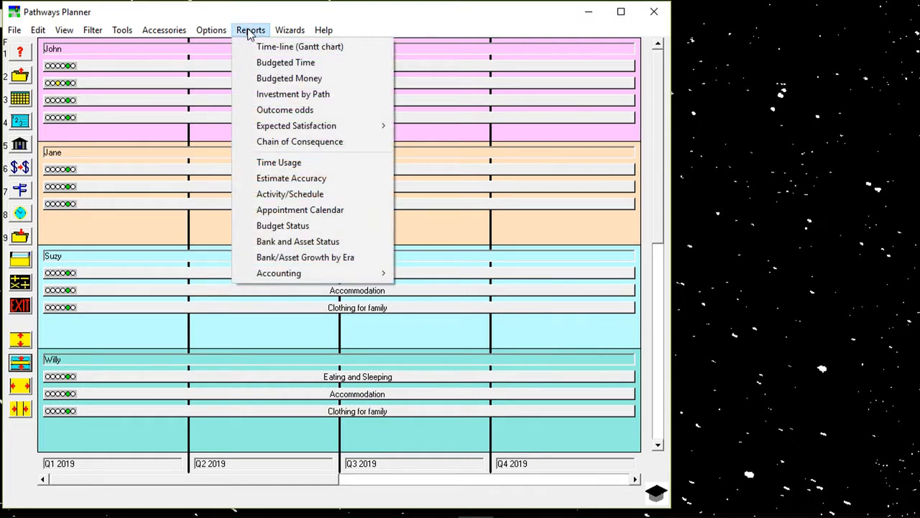
click(302, 64)
drag(167, 10, 730, 31)
click(781, 80)
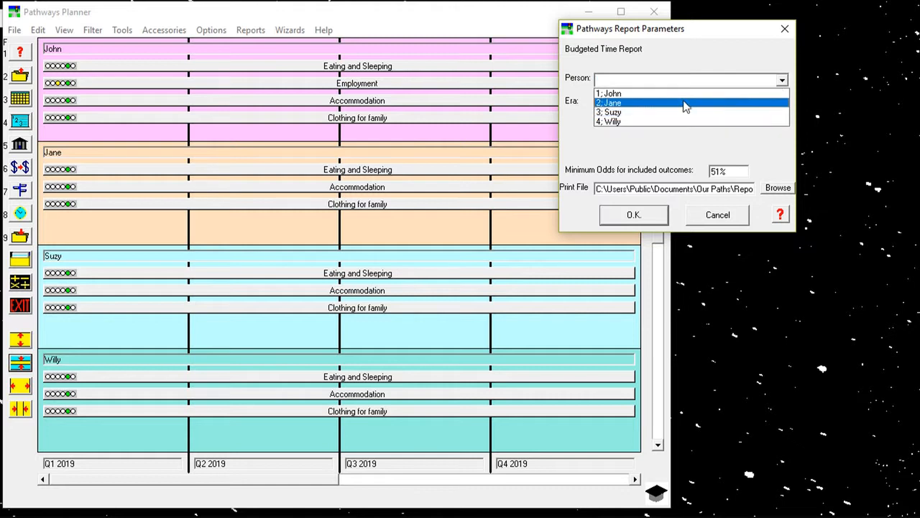
click(684, 94)
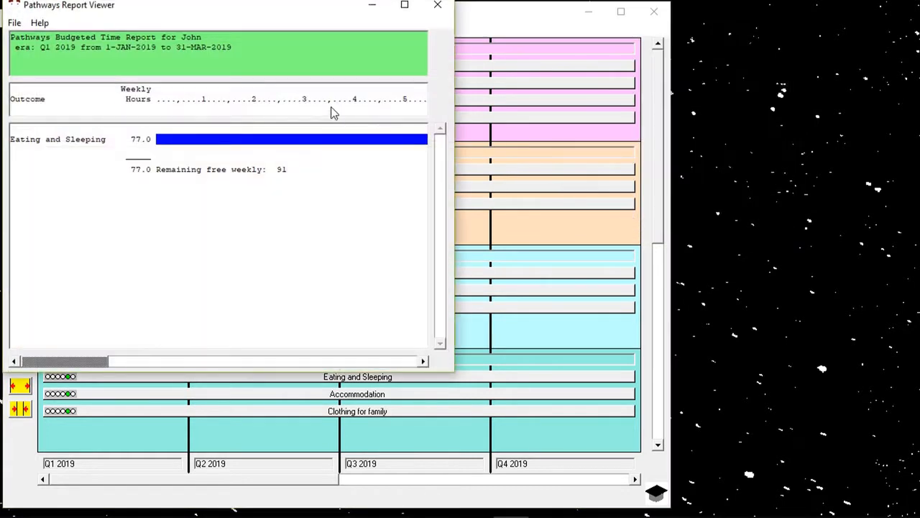
drag(237, 10, 696, 141)
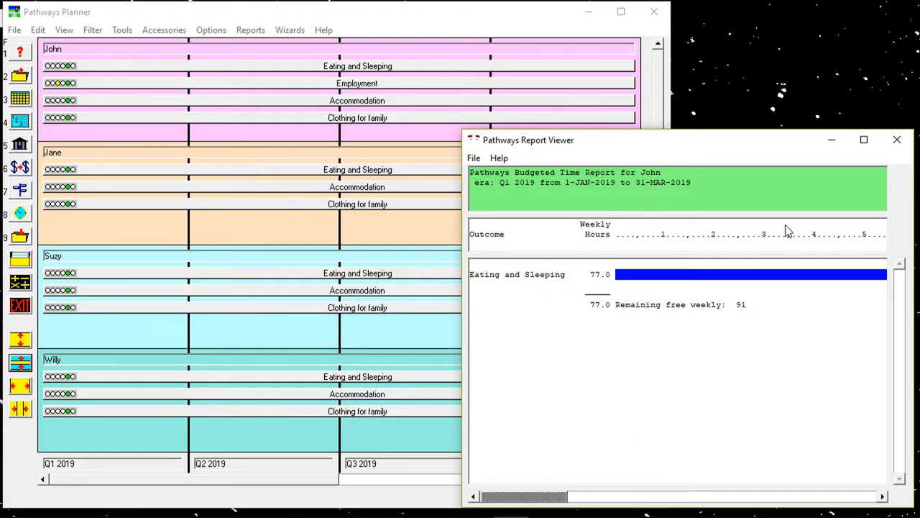
click(897, 140)
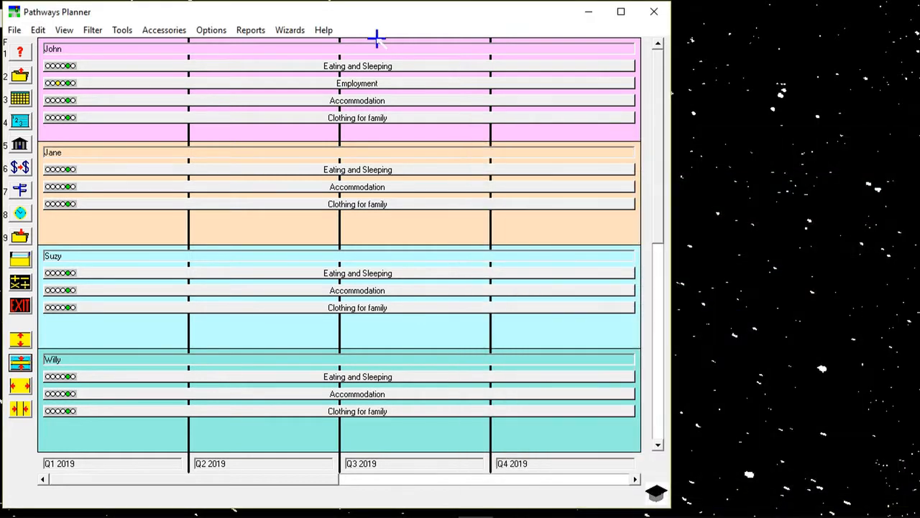
Set the Employment outcome's budgeted weekly hours to 40 and save it
double_click(375, 85)
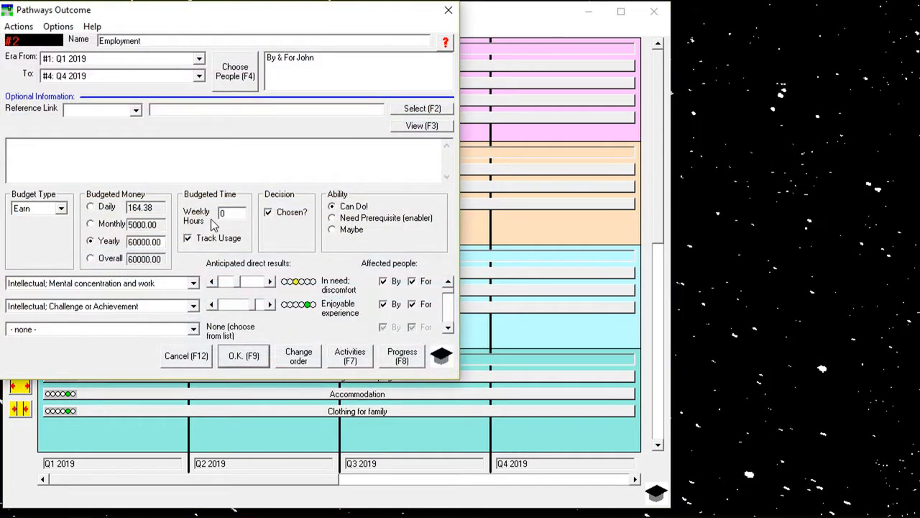
text(40)
click(237, 357)
Run the Budgeted Time report for the first person in Q1 2019 again, review the updated weekly hours, and close it
click(252, 30)
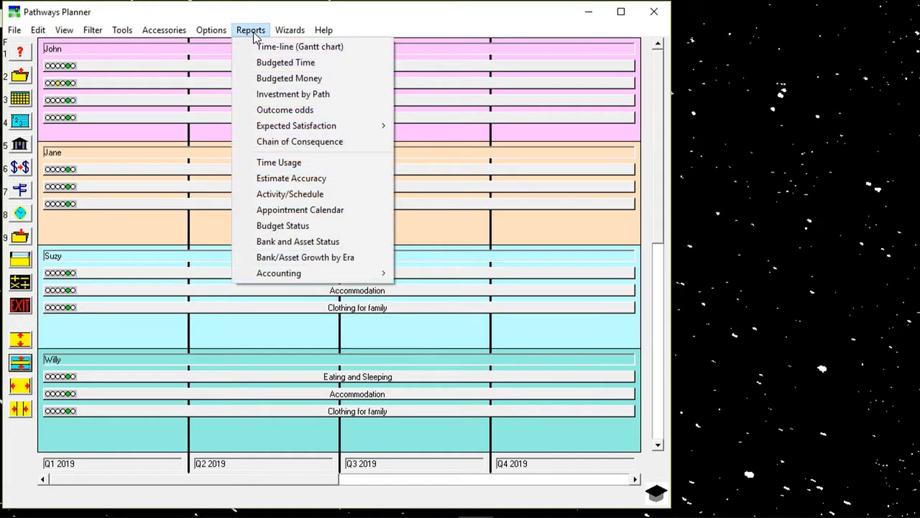
click(287, 62)
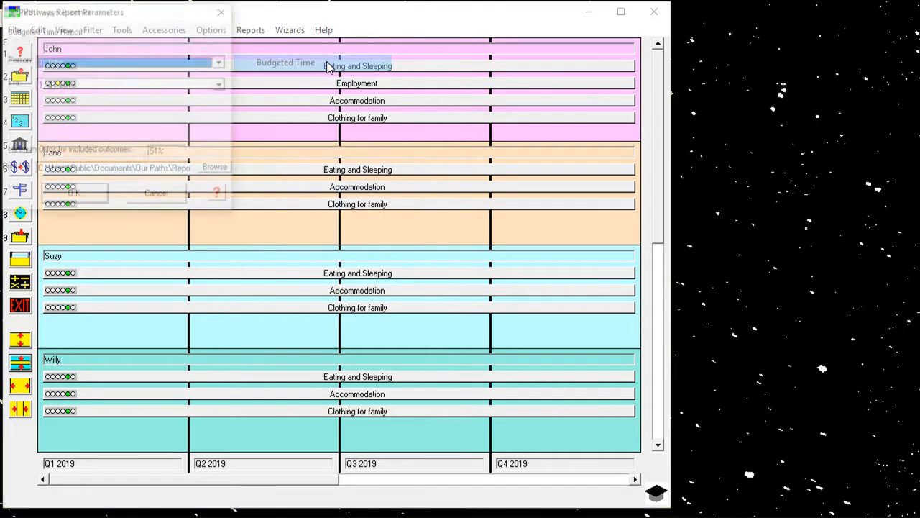
click(95, 199)
drag(243, 10, 702, 80)
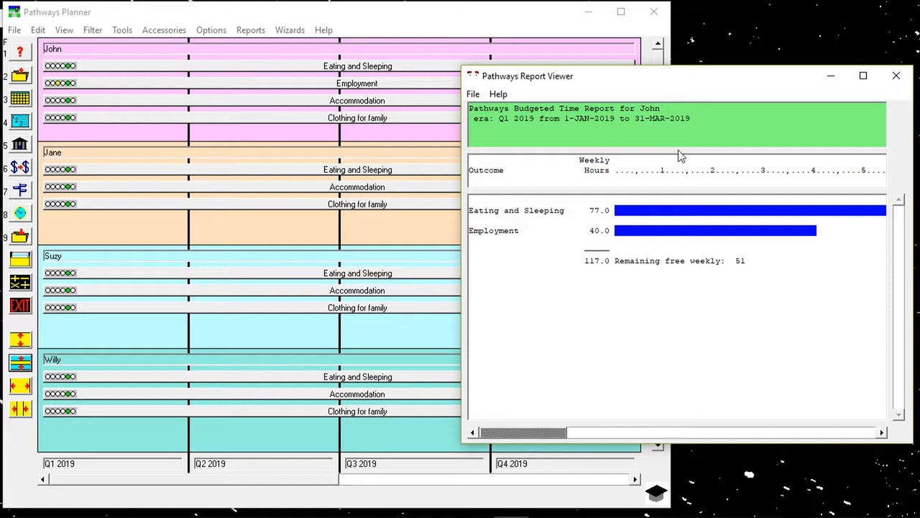
click(896, 75)
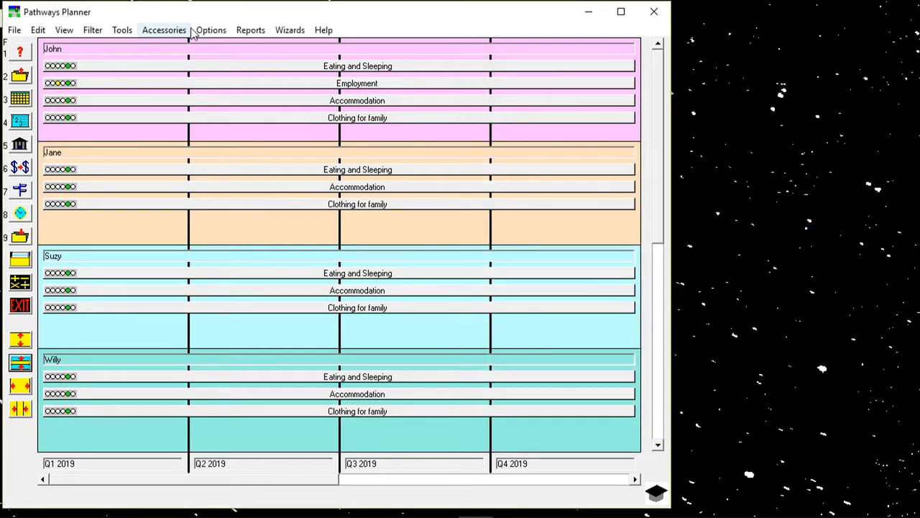
Run the Budgeted Money report for Q1 to Q4 2019, enlarge it to review all four eras, and close it
click(245, 31)
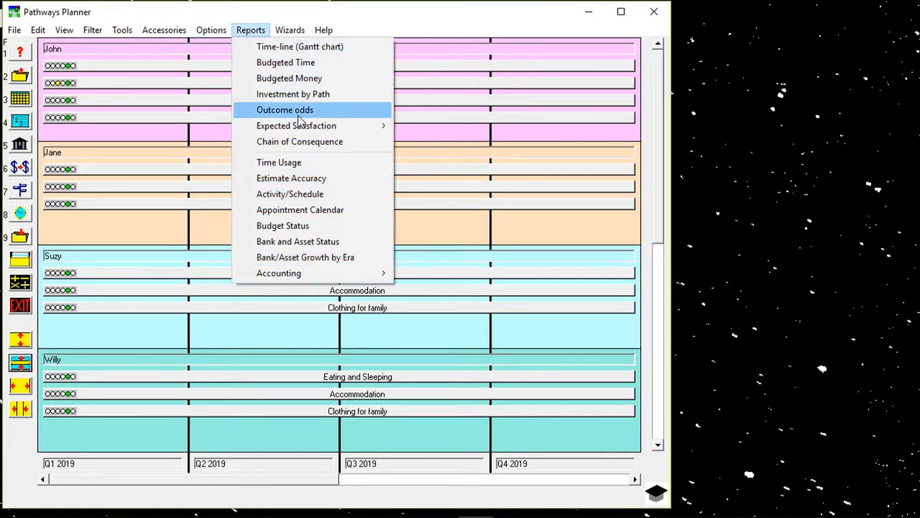
click(284, 78)
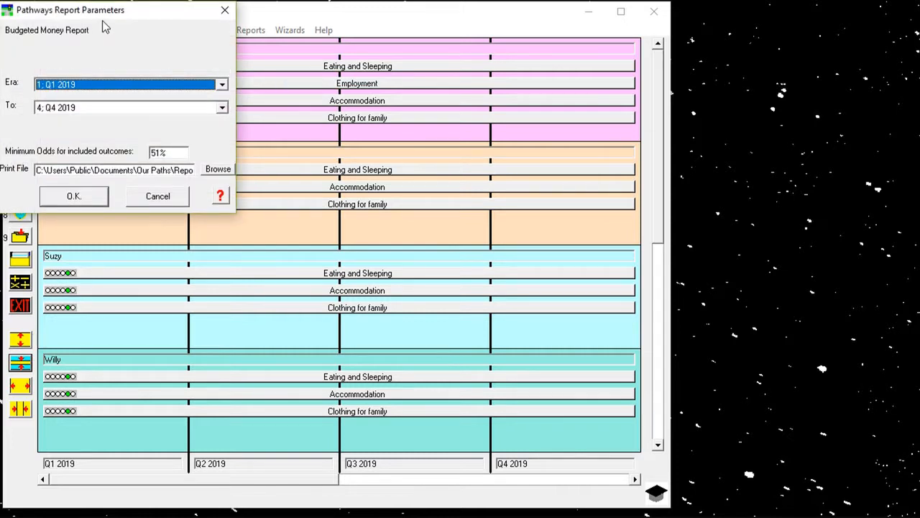
click(100, 199)
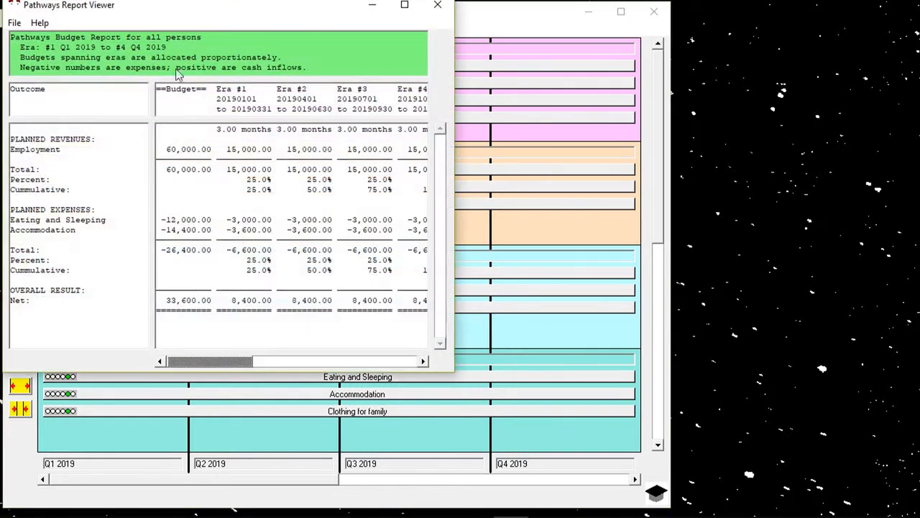
drag(206, 15, 533, 13)
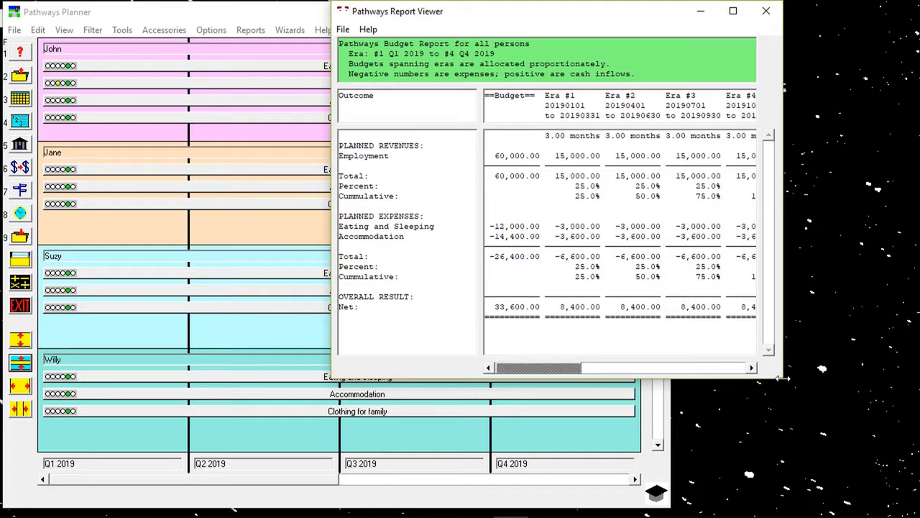
drag(783, 379, 911, 512)
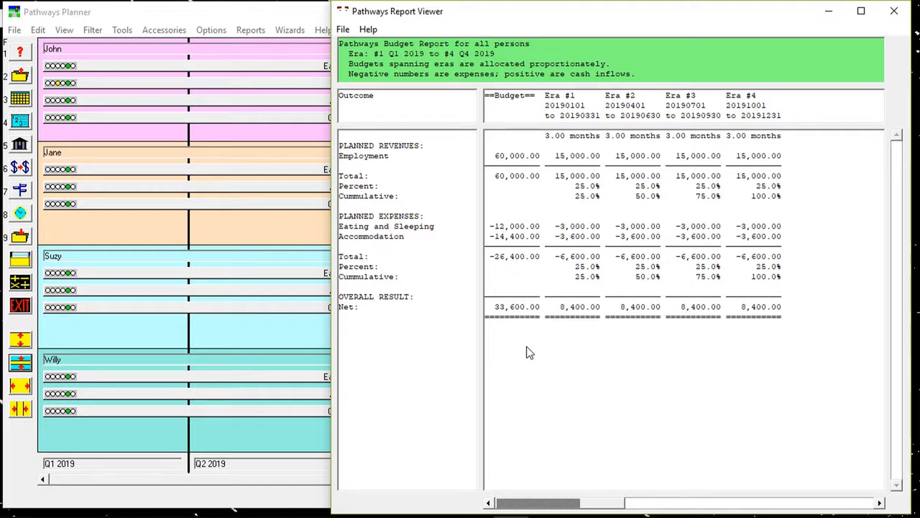
click(903, 13)
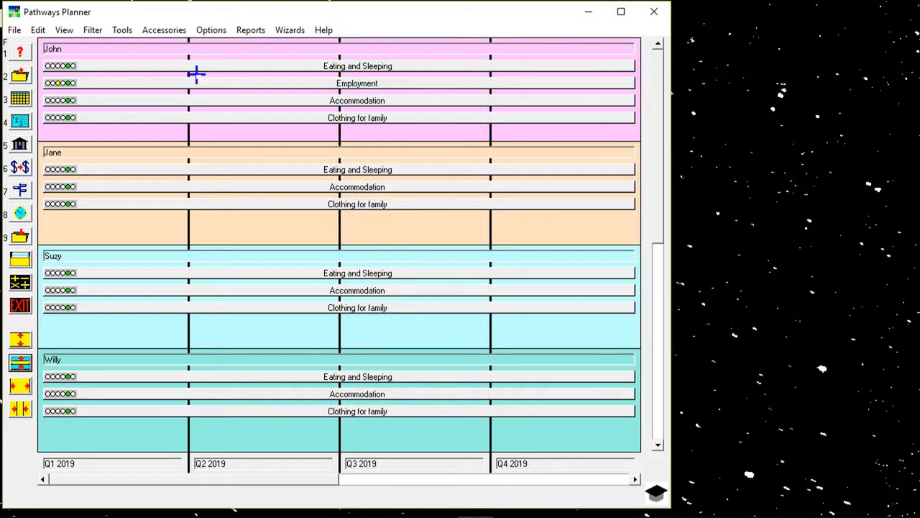
Run the Motivational Fulfillment report for expected satisfaction and review it beside the plan
click(247, 32)
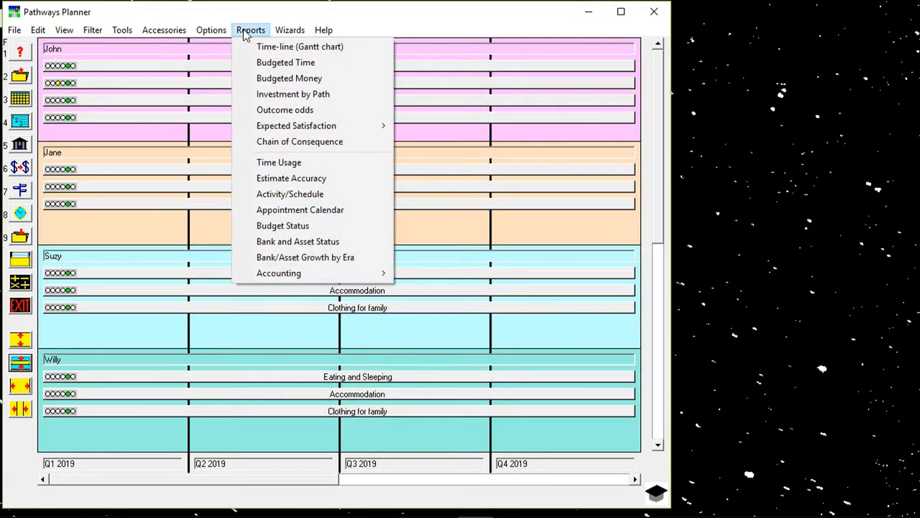
mouse_move(291, 129)
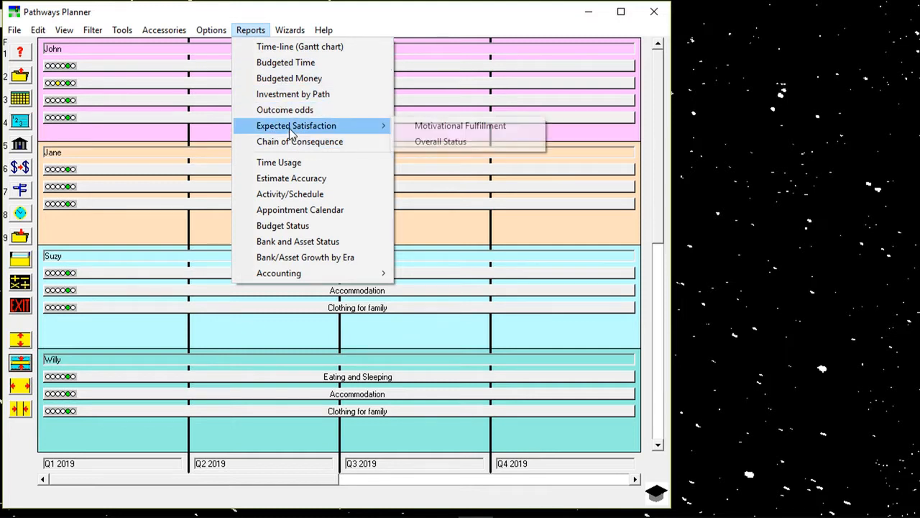
click(422, 129)
click(76, 196)
drag(213, 19, 657, 28)
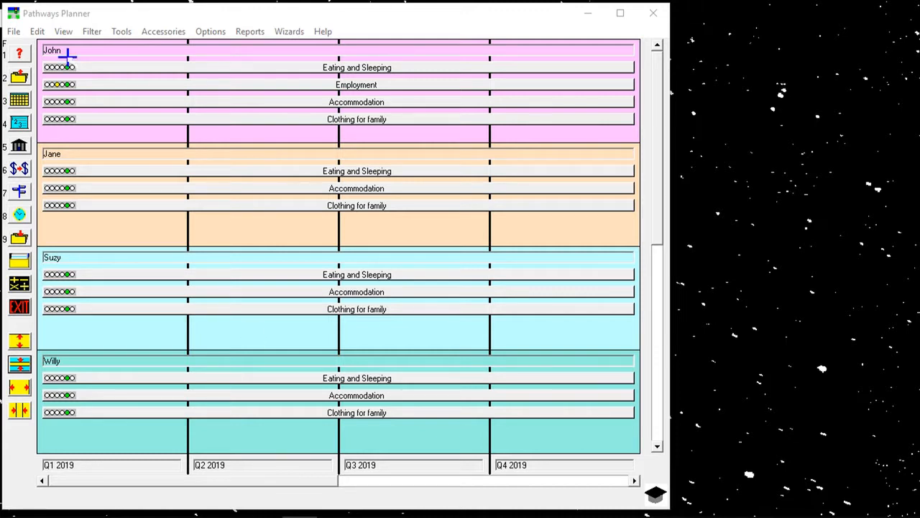
Save the plan in the default folder as DemoOne.PLN
click(14, 32)
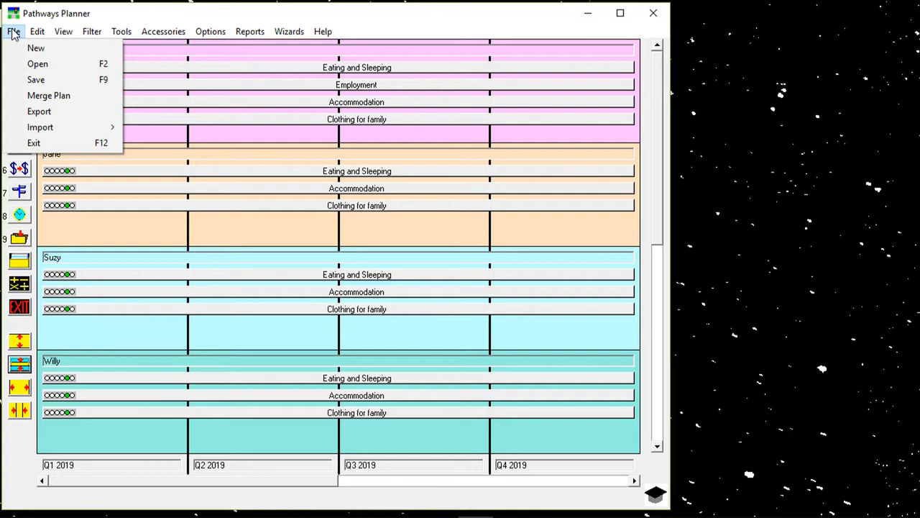
click(33, 81)
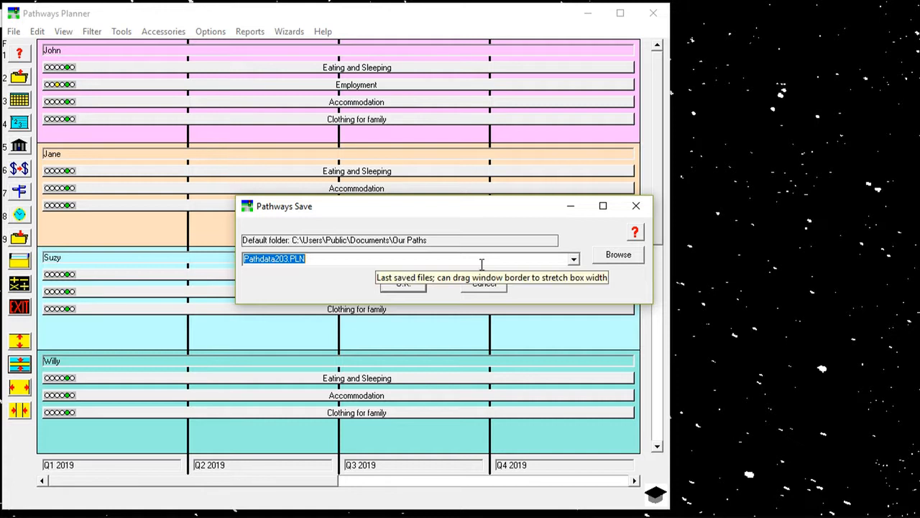
click(281, 258)
drag(275, 258, 235, 249)
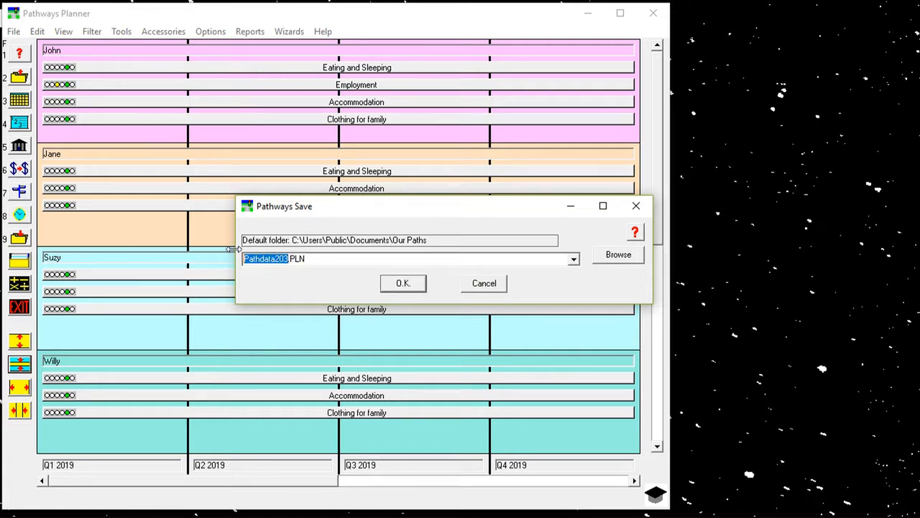
text(DemoOne)
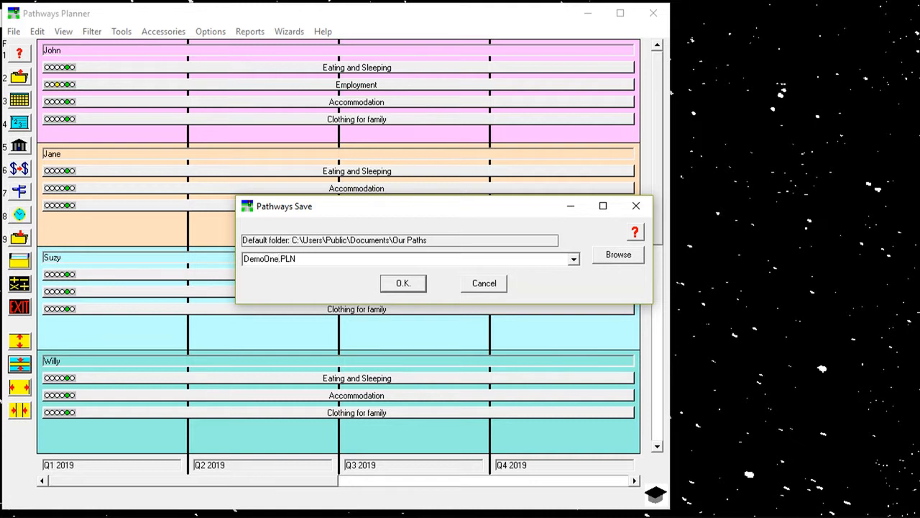
click(400, 282)
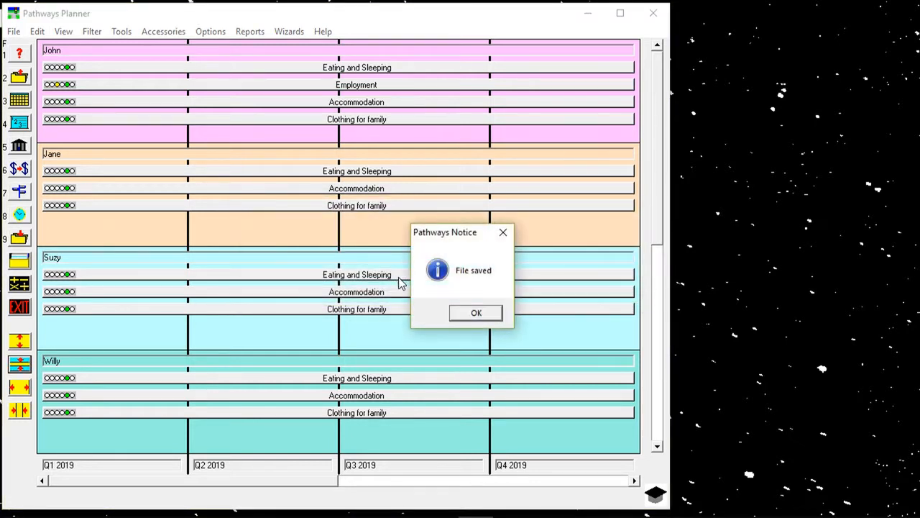
click(468, 317)
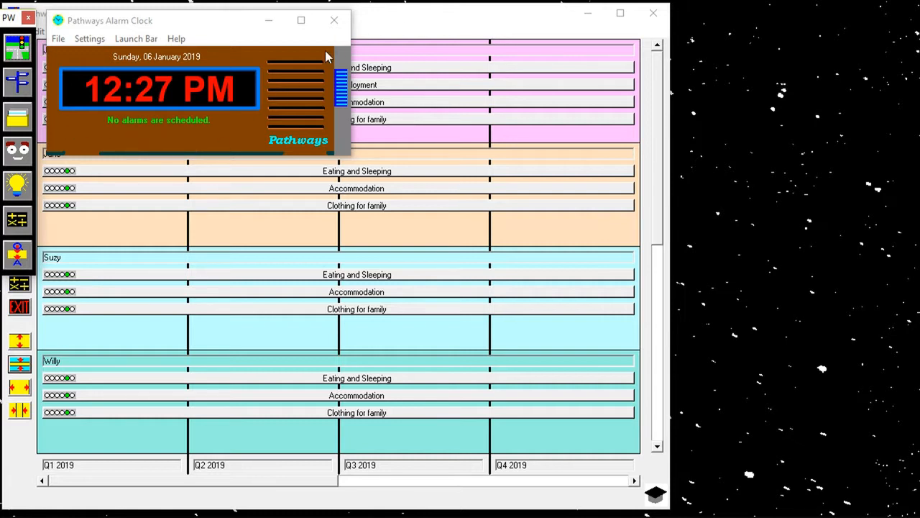
Create a new outcome for the first person spanning Q1 to Q2 2019 and name it "Special outings with family"
click(402, 16)
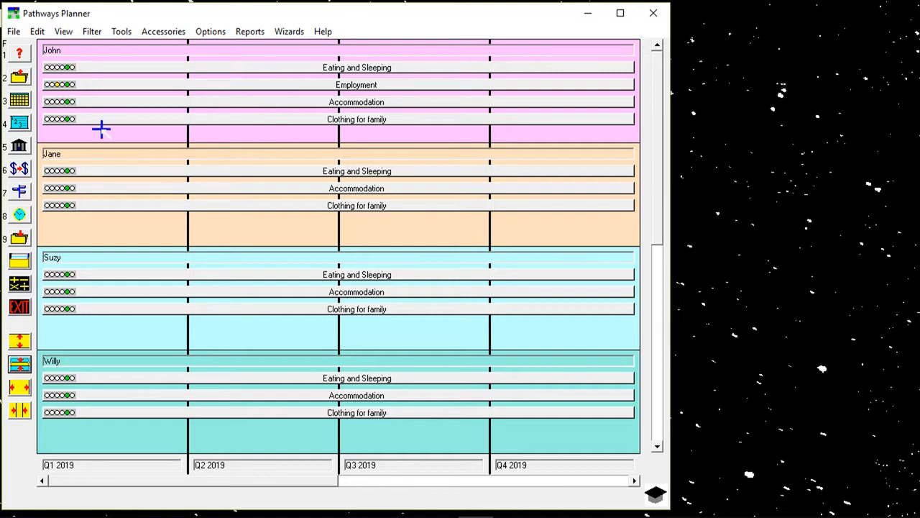
drag(100, 128, 236, 137)
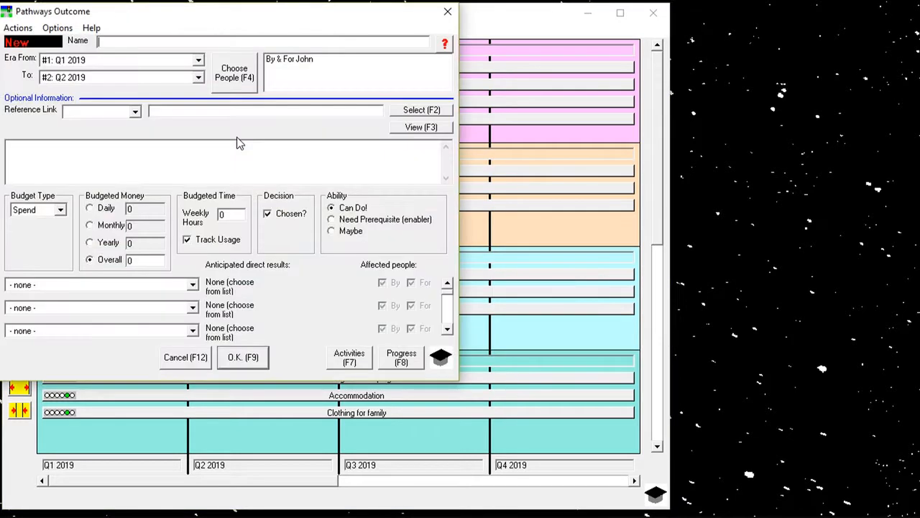
drag(246, 13, 464, 110)
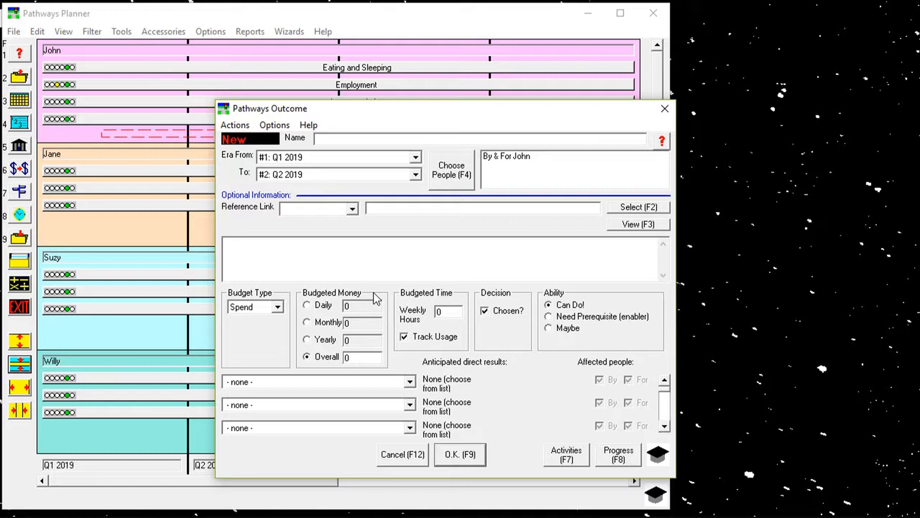
text(Special outings w)
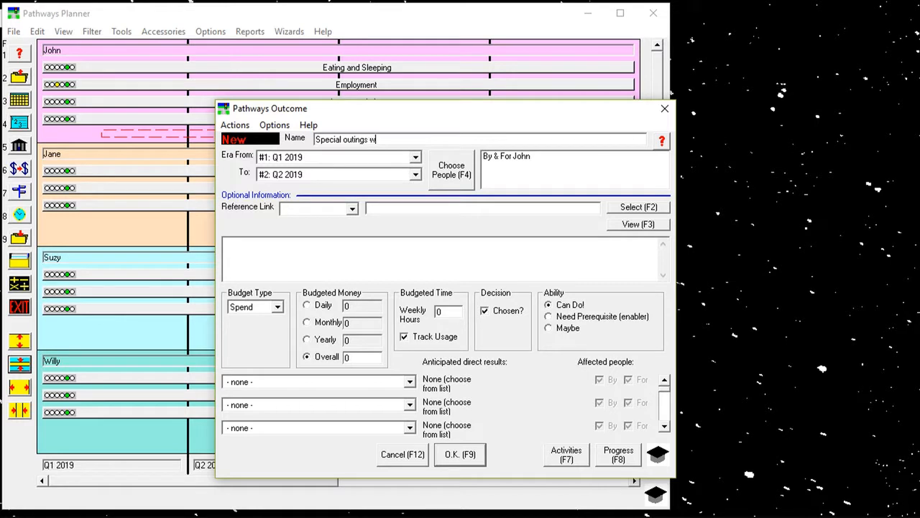
text(ith family)
Involve the other three family members in the outings outcome, with the two parents as Both and the two children as Done For
click(449, 172)
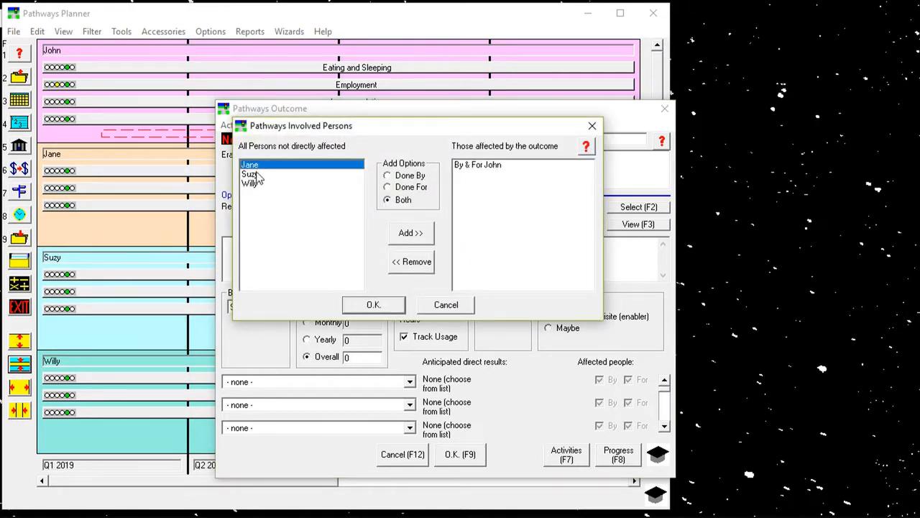
shift+click(258, 188)
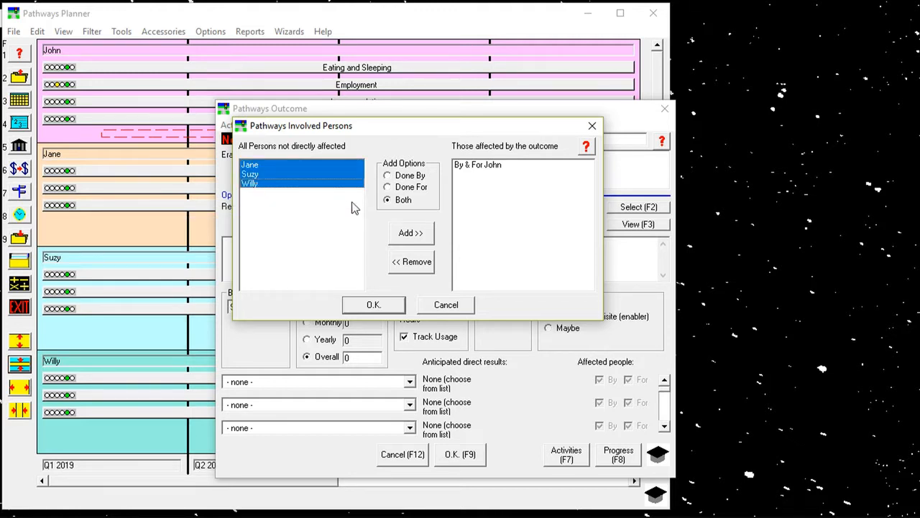
click(411, 238)
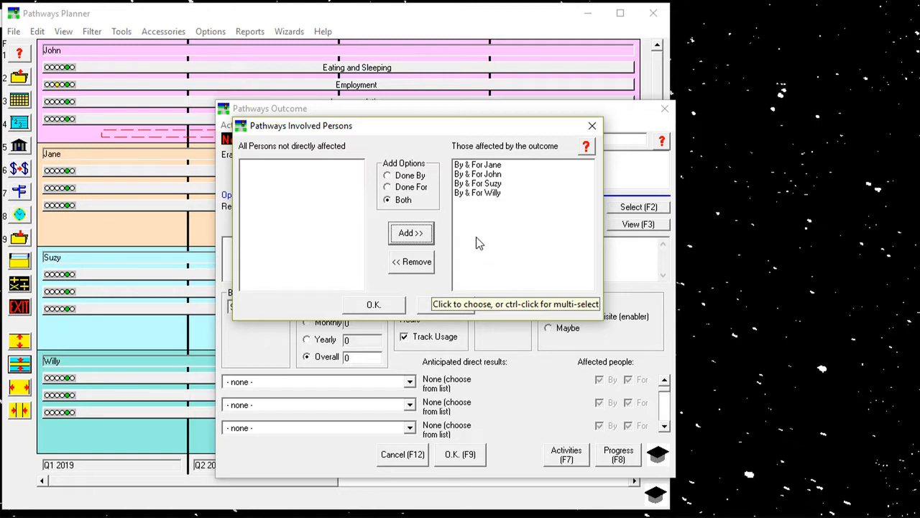
click(489, 184)
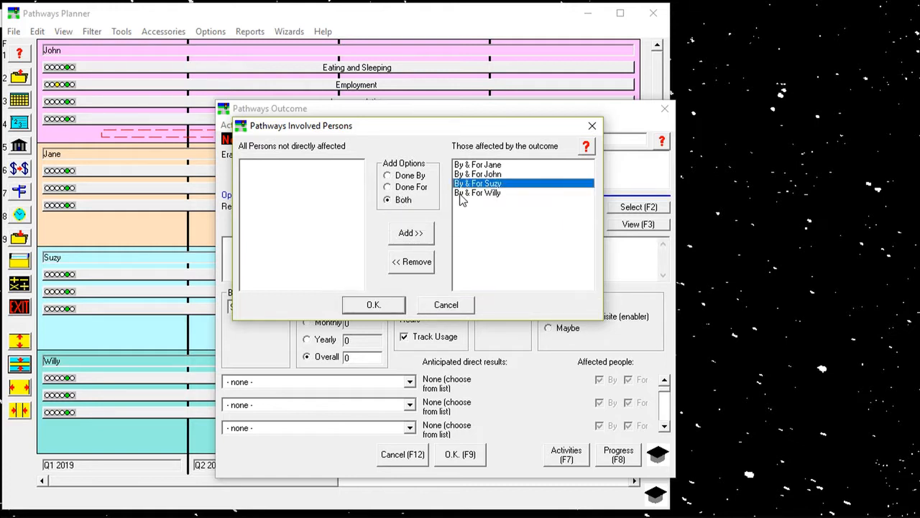
ctrl+click(460, 193)
click(387, 187)
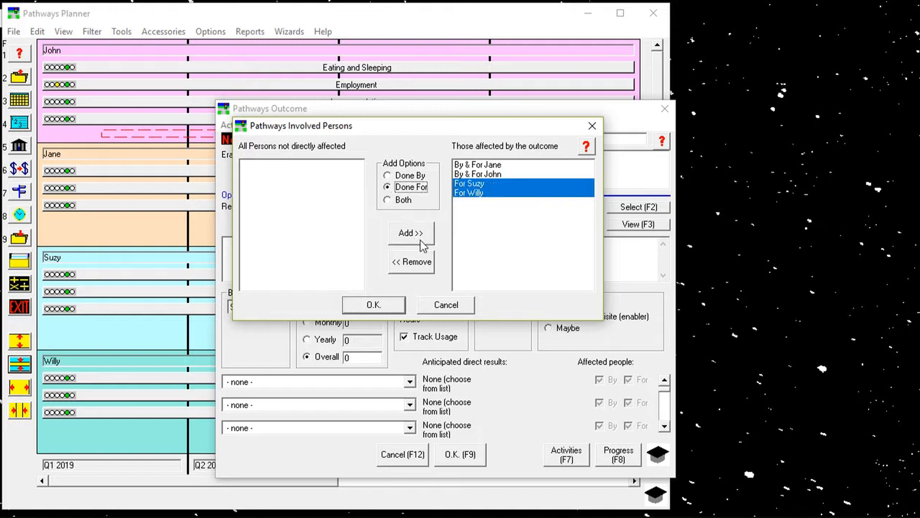
click(398, 308)
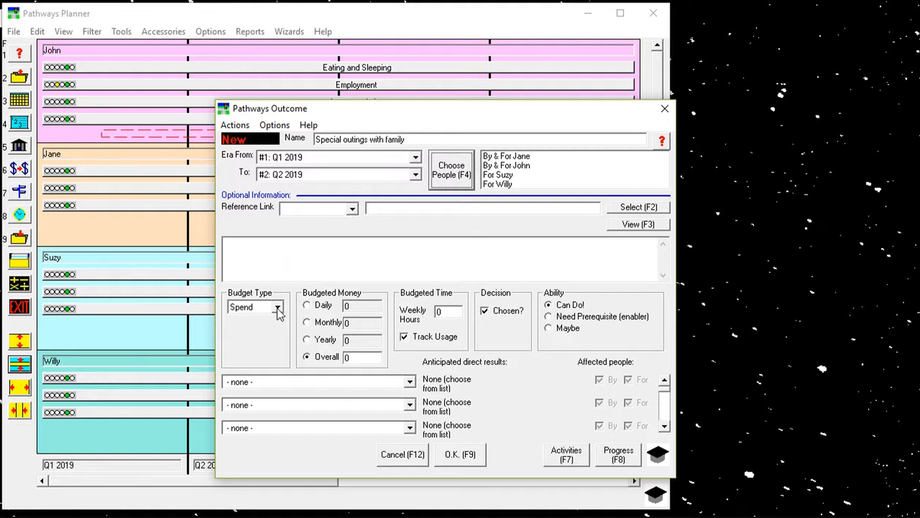
Budget 4 weekly hours for the outings and add "Empathic; Empathic Joy" as first direct result, rated "Enjoyable experience" and affecting only By people
click(448, 311)
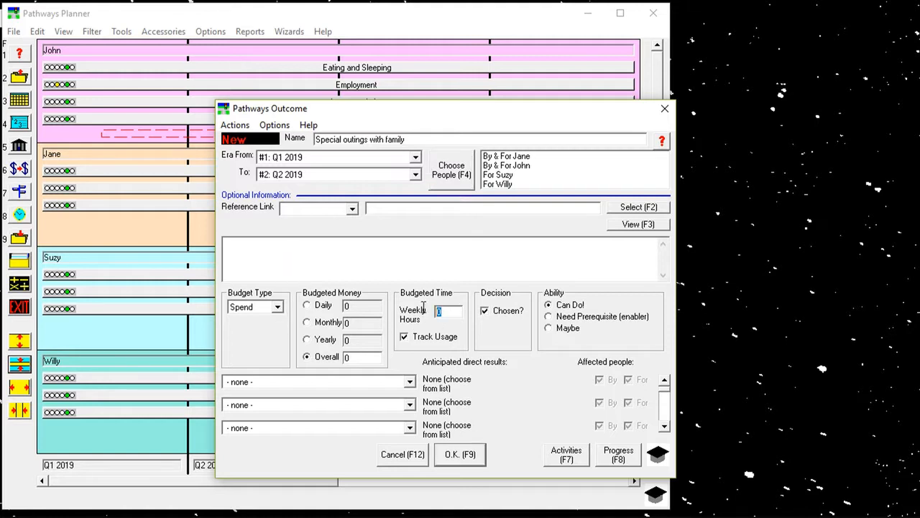
text(4)
click(409, 383)
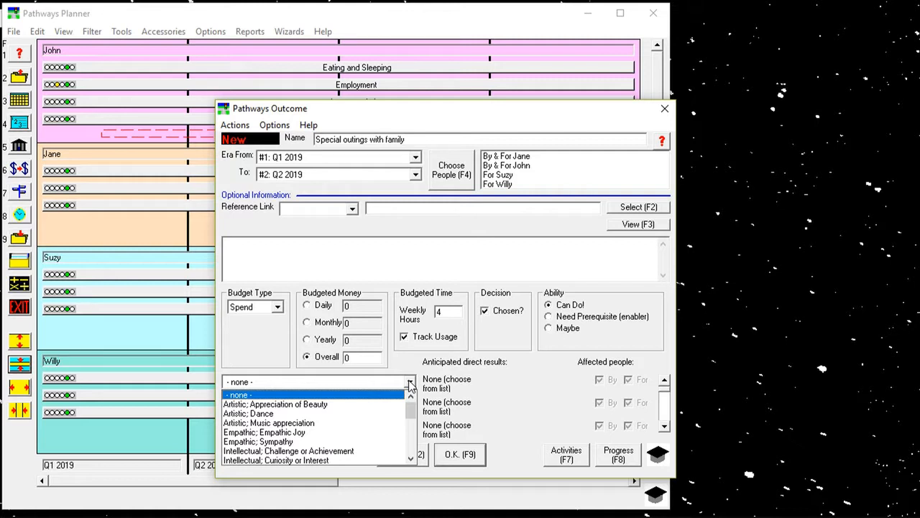
click(293, 432)
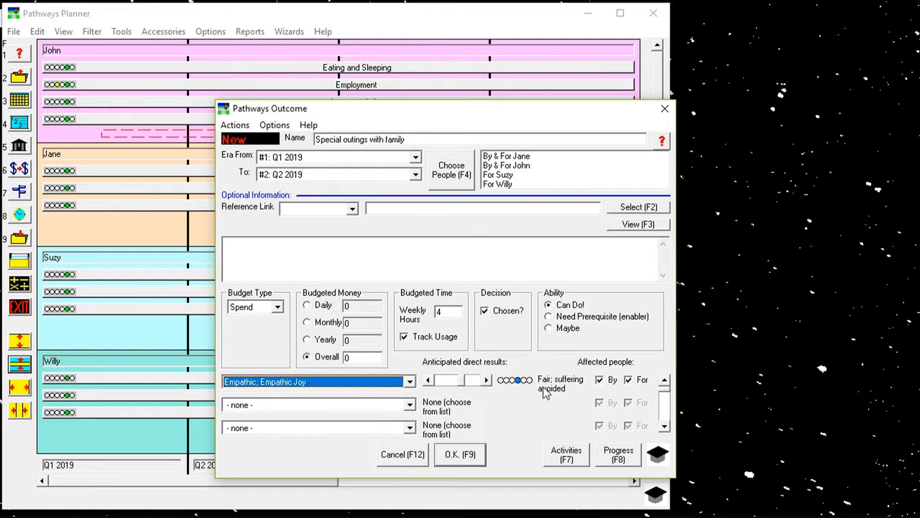
click(627, 379)
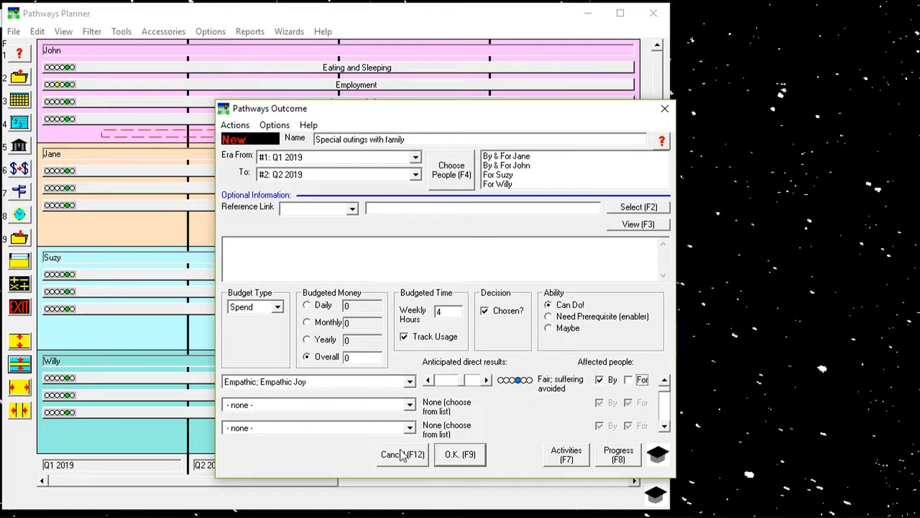
click(527, 380)
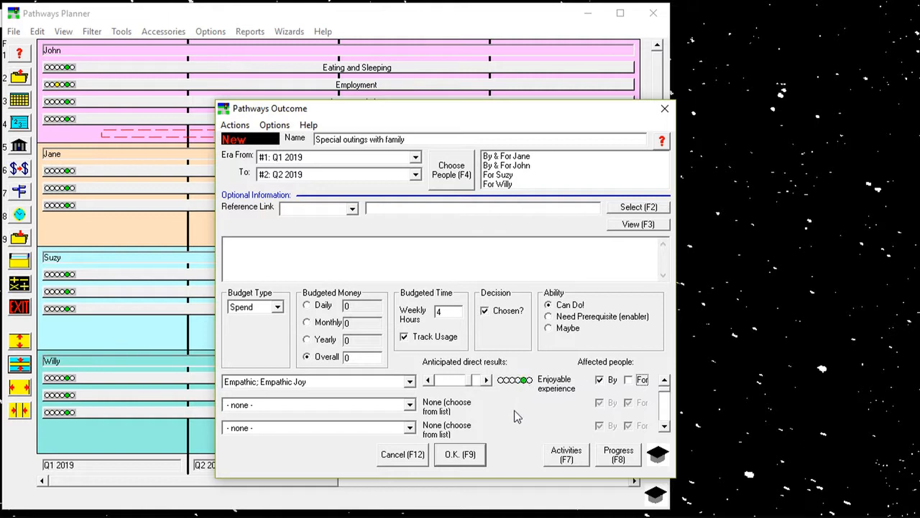
Add "Physical; Exercise vs Atrophication" as the second direct result of the outings outcome, rated "Enjoyable experience"
click(410, 405)
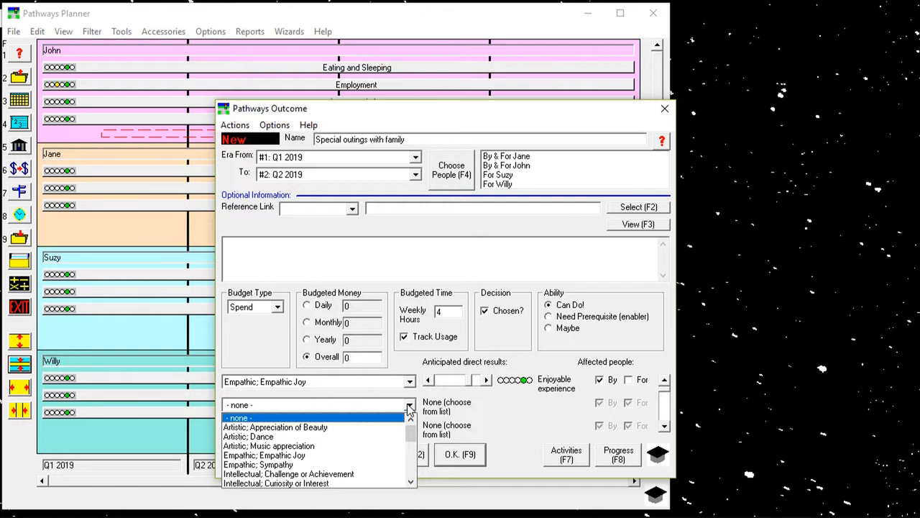
click(414, 456)
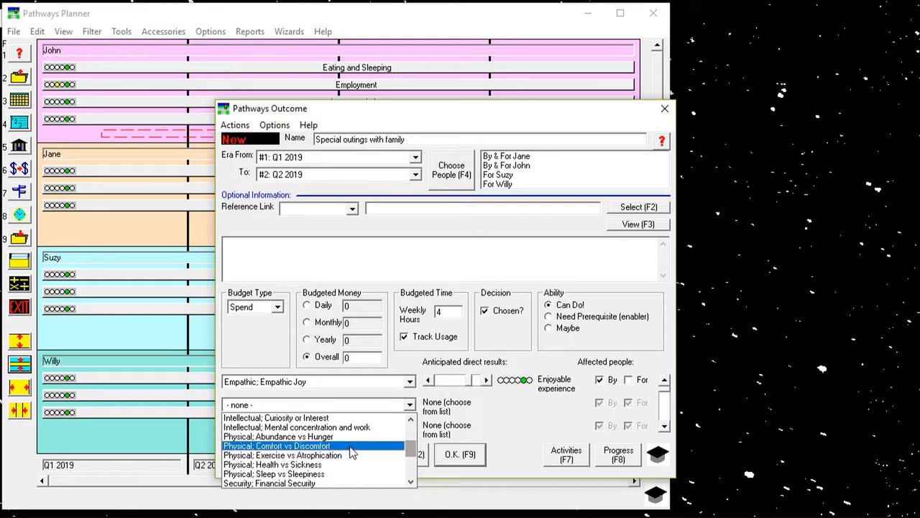
click(338, 455)
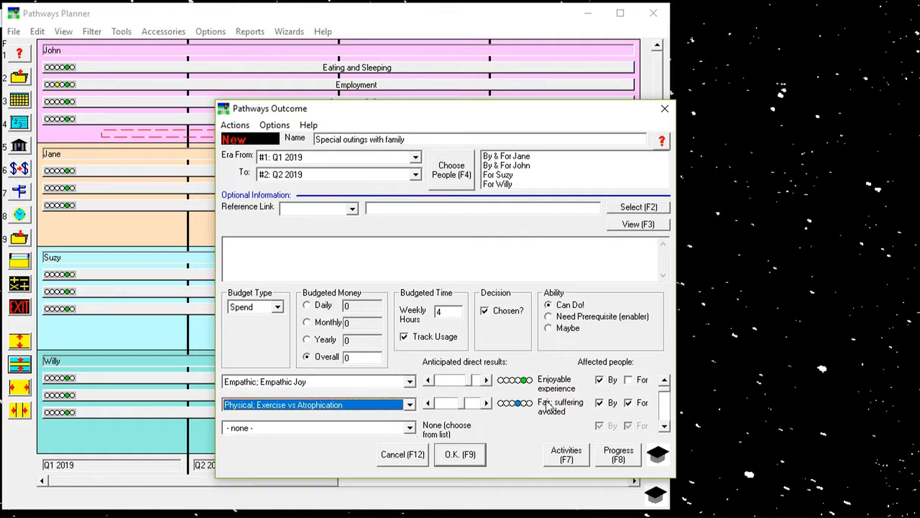
click(526, 407)
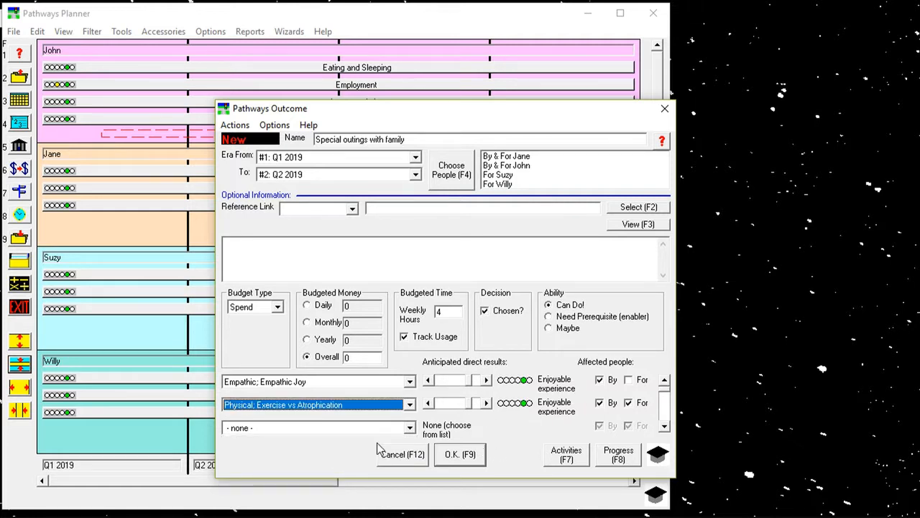
Add "Social; Love vs Lonliness" as the third direct result, rated "Enjoyable experience", and accept the outings outcome
click(410, 428)
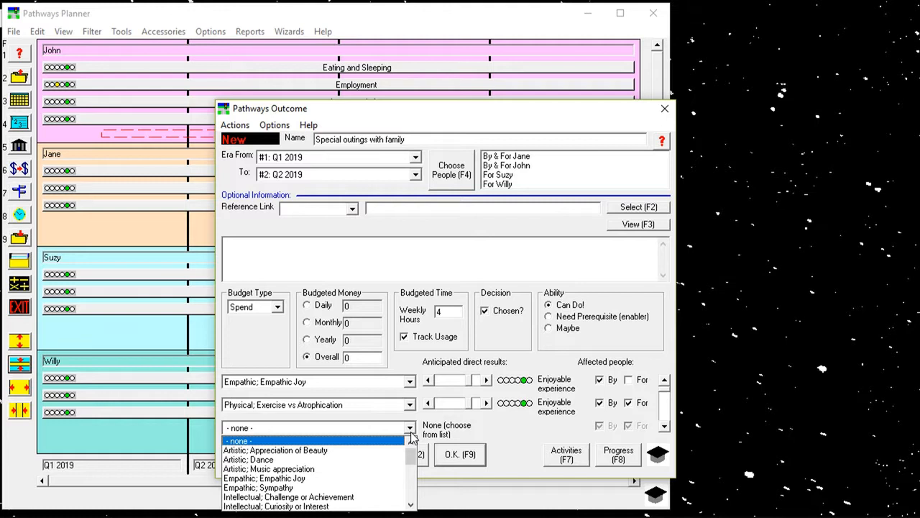
drag(412, 473, 416, 490)
click(356, 479)
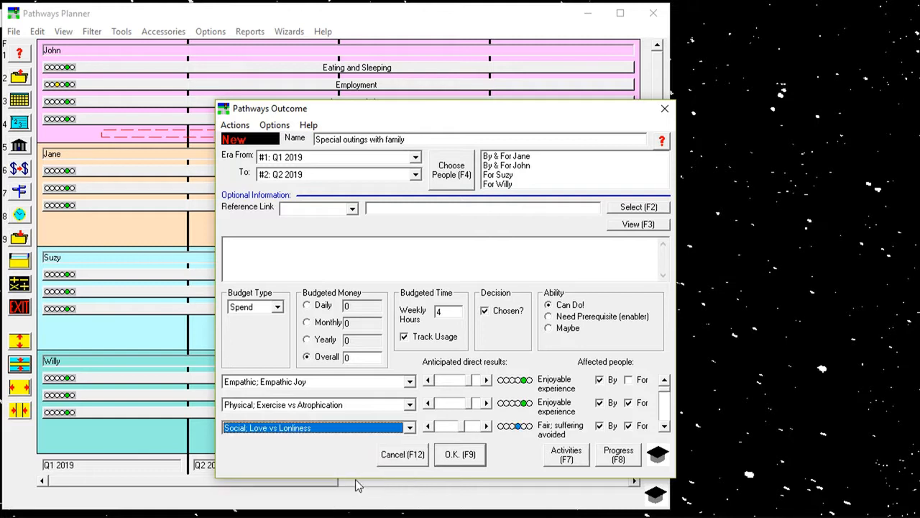
click(486, 426)
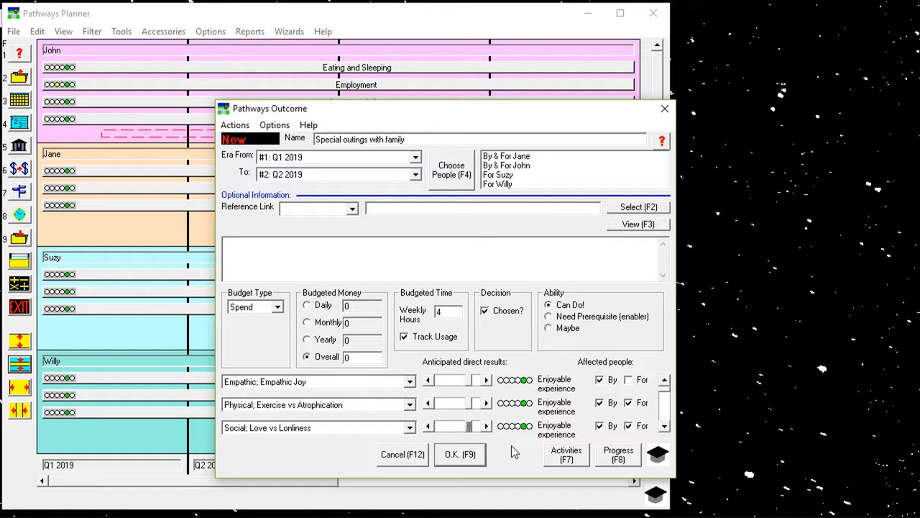
click(461, 454)
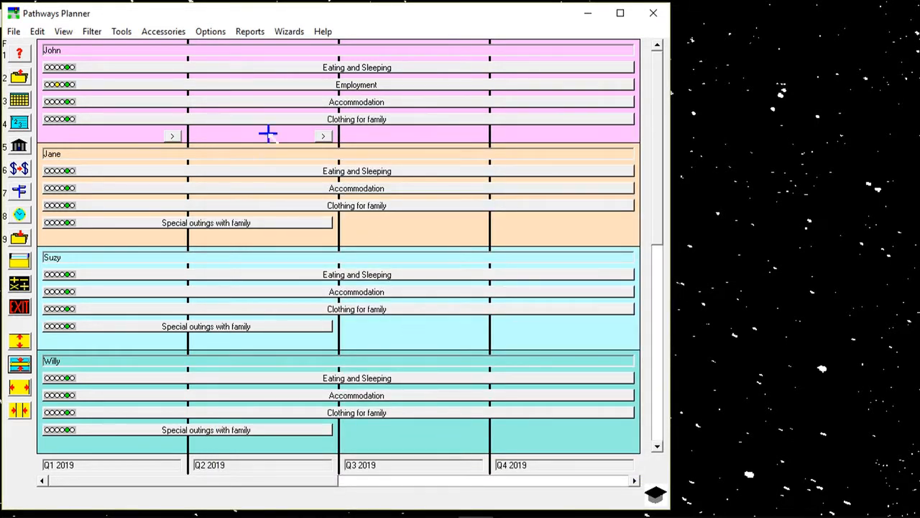
Check the list of the first person's outcomes in Q1 2019 and close it without opening any
click(176, 137)
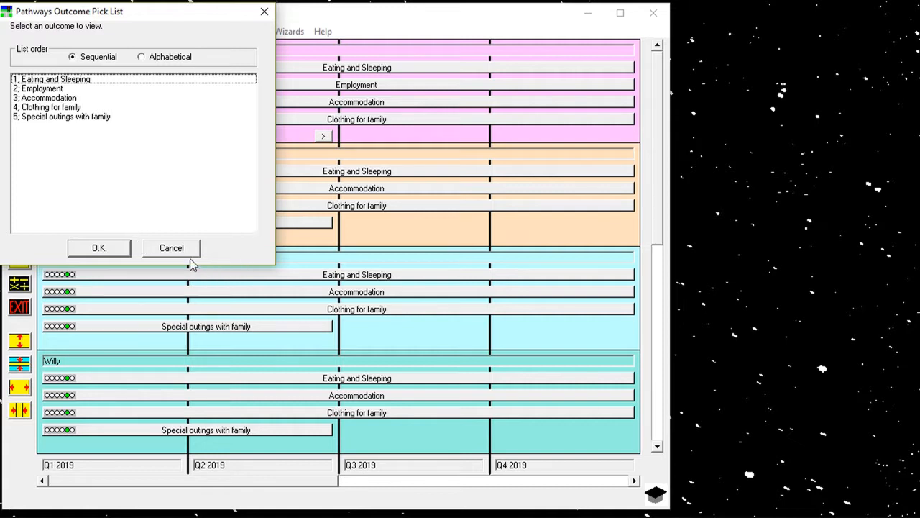
click(172, 248)
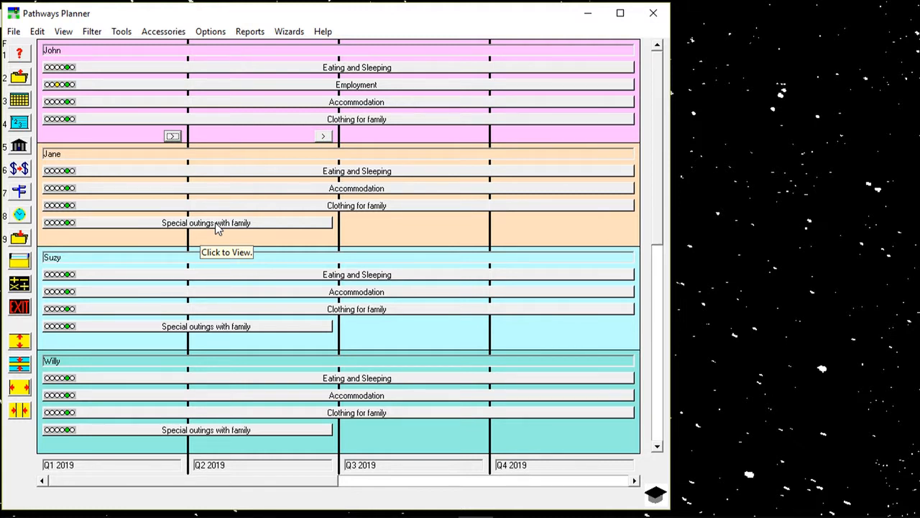
Create a path named "Family Activities" containing the "Special outings with family" outcome, and display the plan by paths
click(38, 34)
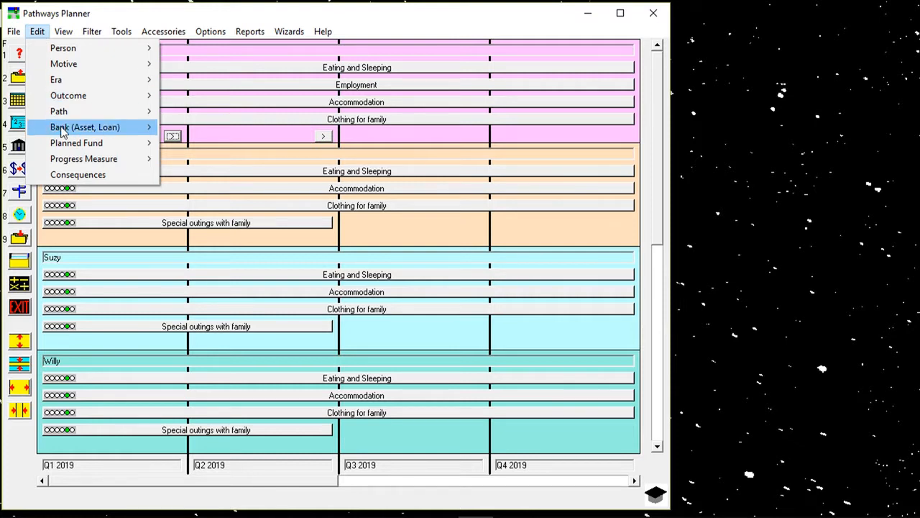
mouse_move(76, 113)
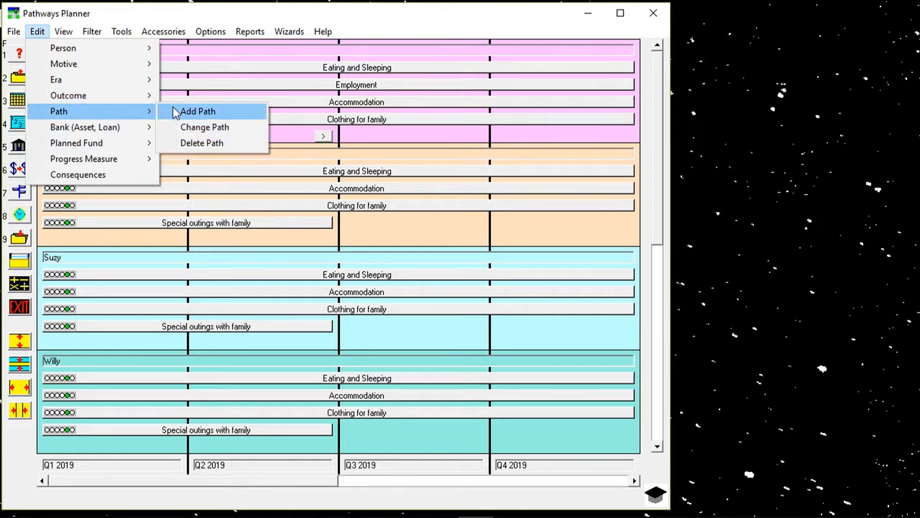
click(198, 112)
click(151, 39)
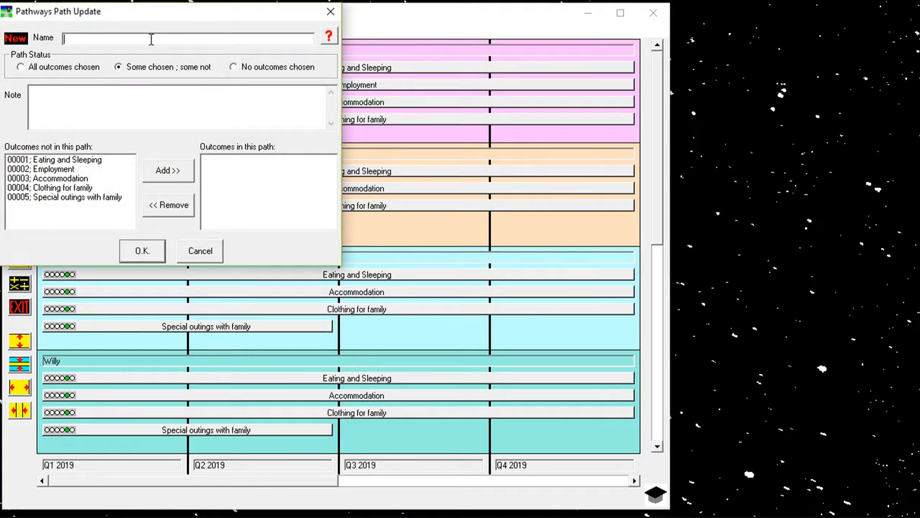
text(Family Activities)
click(89, 198)
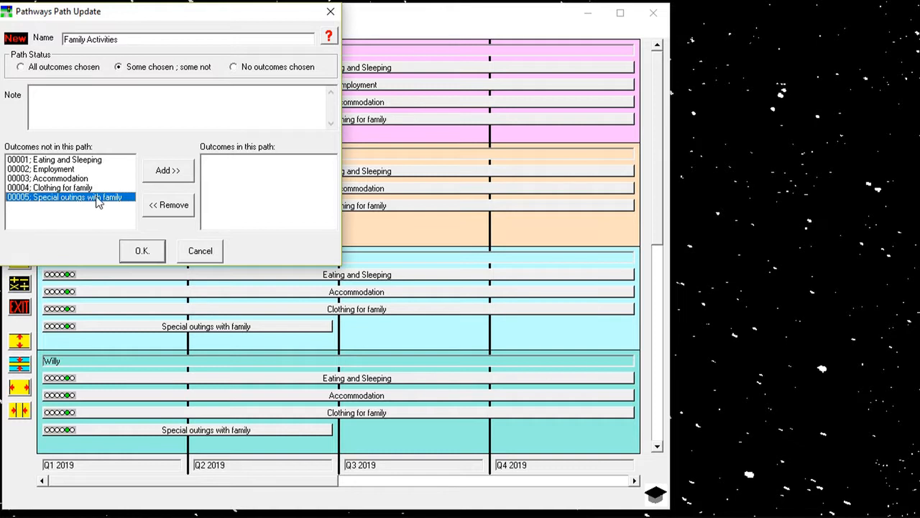
click(164, 171)
click(143, 250)
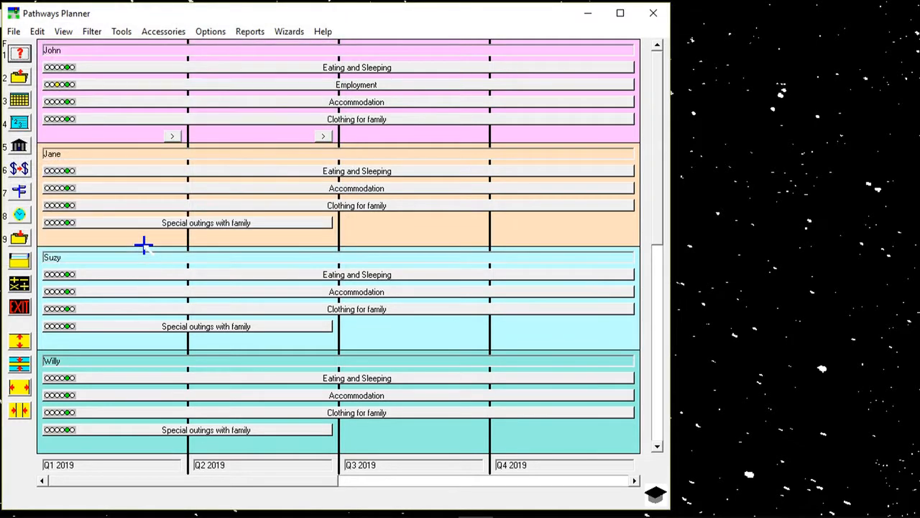
click(63, 32)
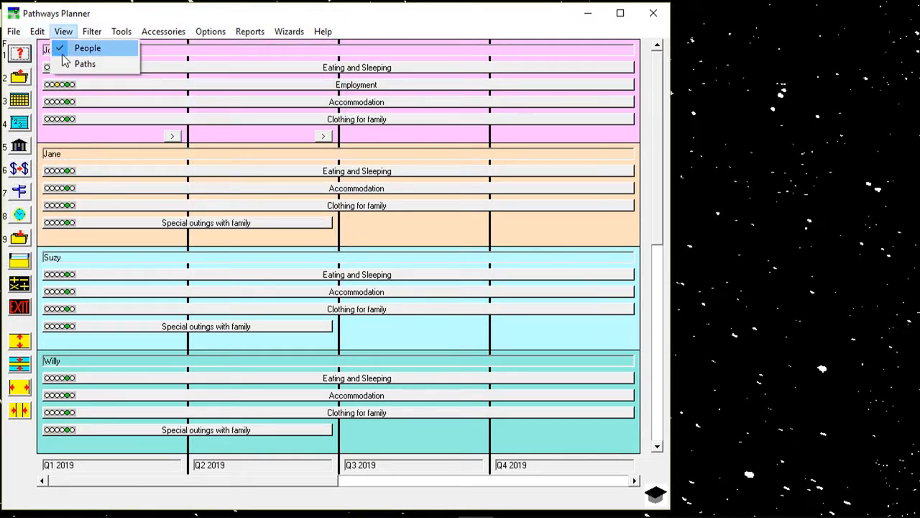
click(75, 65)
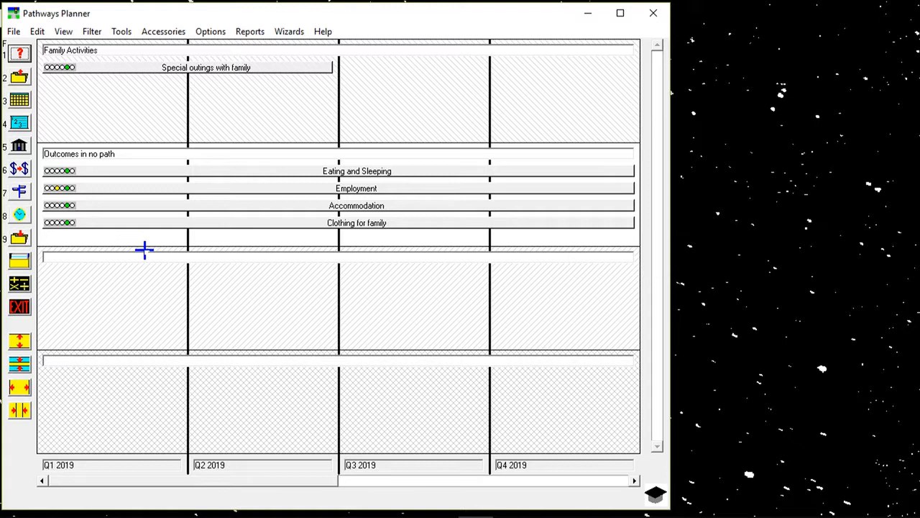
Open the calendar for any person and bring up the activities of January 1, 2019
click(24, 105)
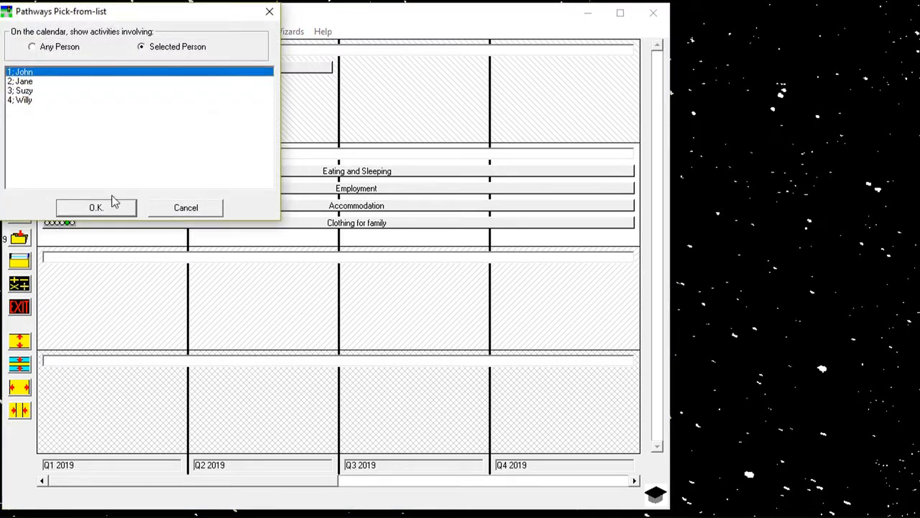
click(32, 47)
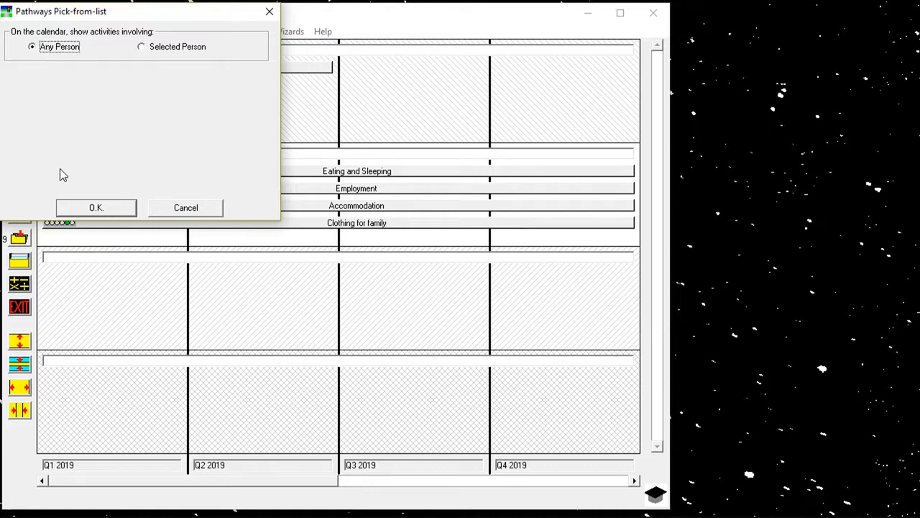
click(79, 210)
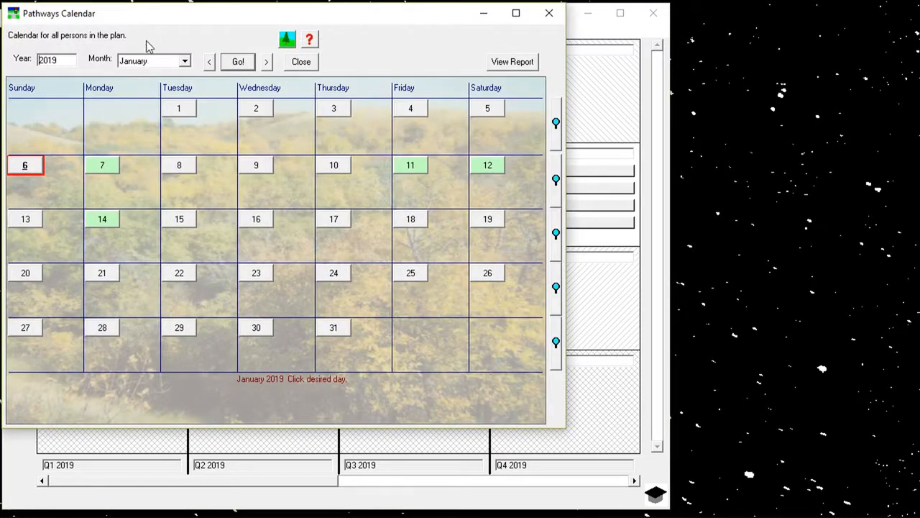
drag(174, 13, 249, 54)
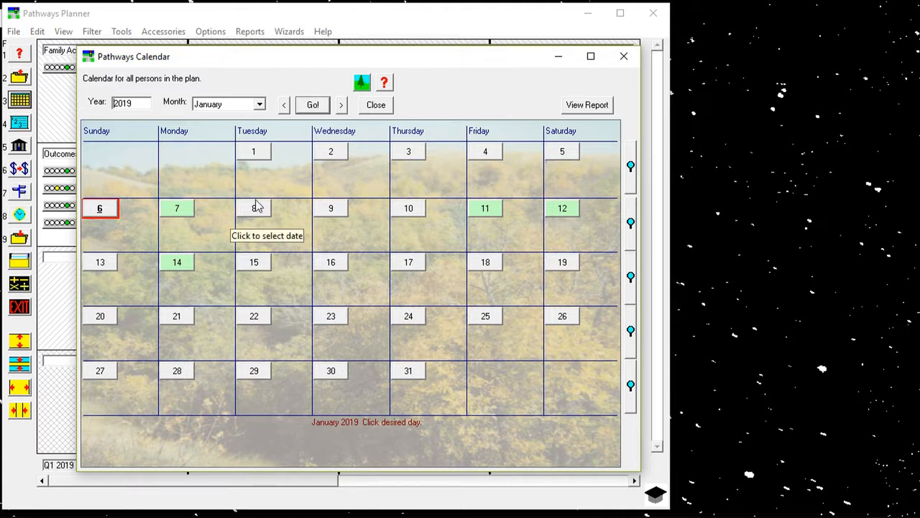
click(261, 151)
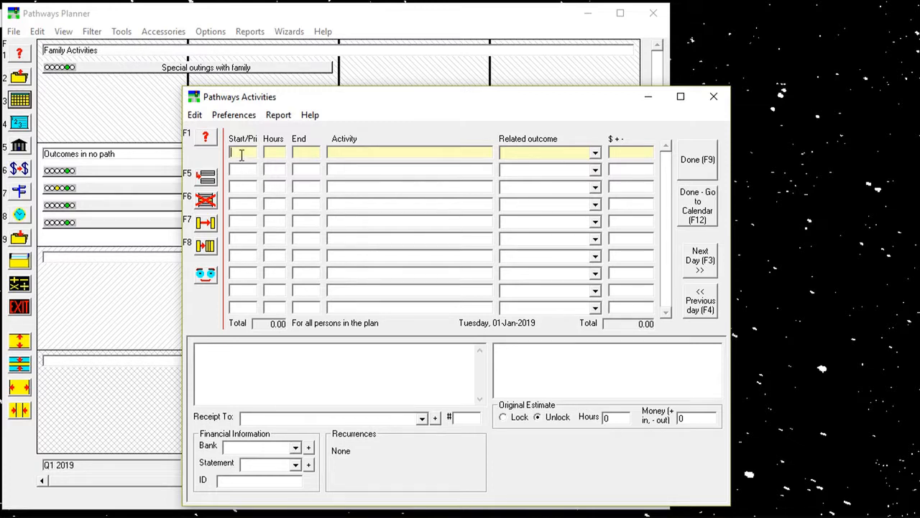
Enter a 2-hour activity "Swimming with family" starting at 07:00P, related to the "Special outings with family" outcome
text(7)
key(Tab)
text(2)
key(Tab)
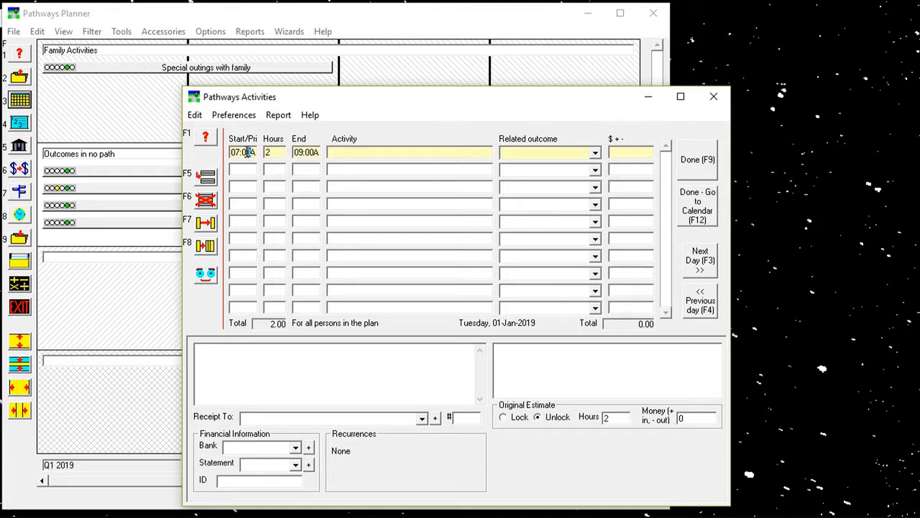
drag(249, 153, 256, 153)
text(P)
text(Swimming with family)
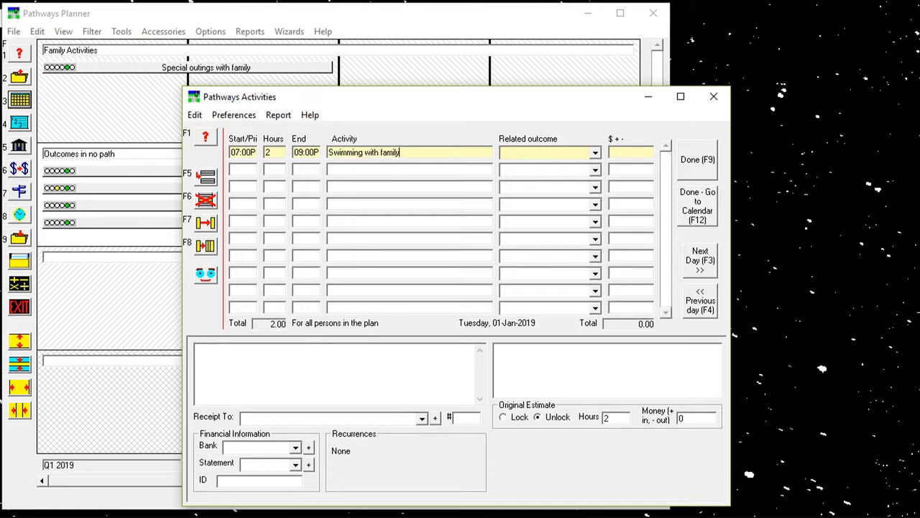
click(595, 152)
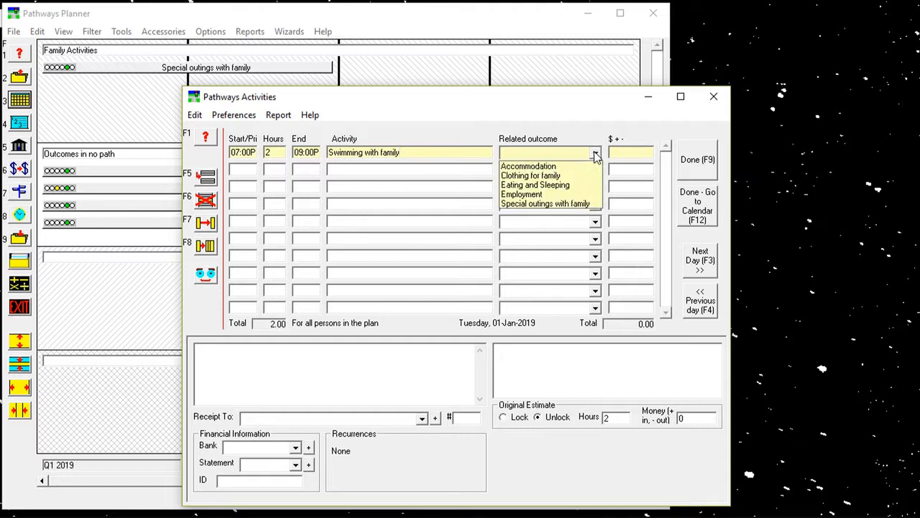
click(577, 204)
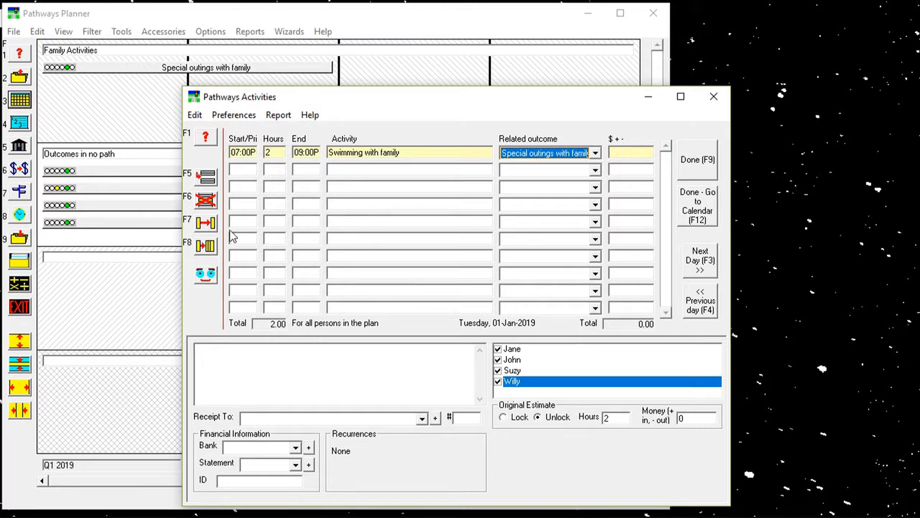
Clone the swimming activity weekly on Tuesdays, every 1 week, from 2019-01-01 to 2019-06-30
click(210, 246)
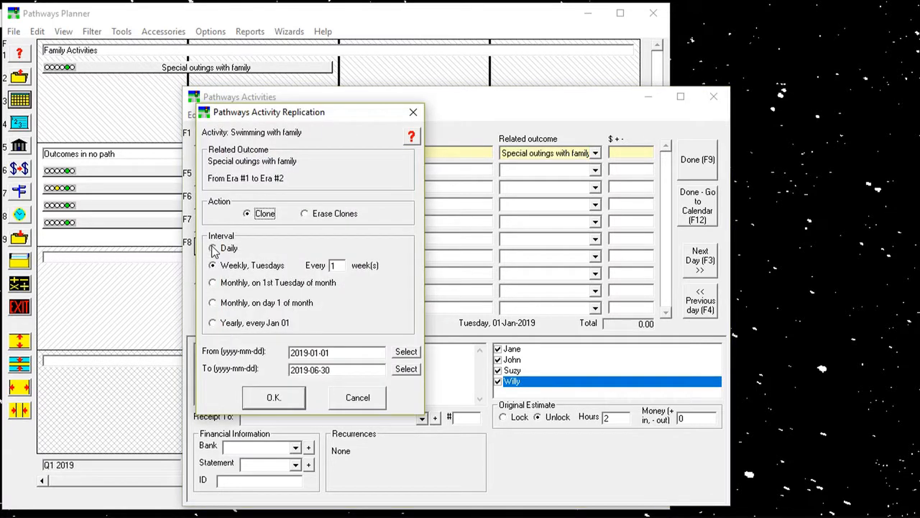
drag(355, 100, 441, 96)
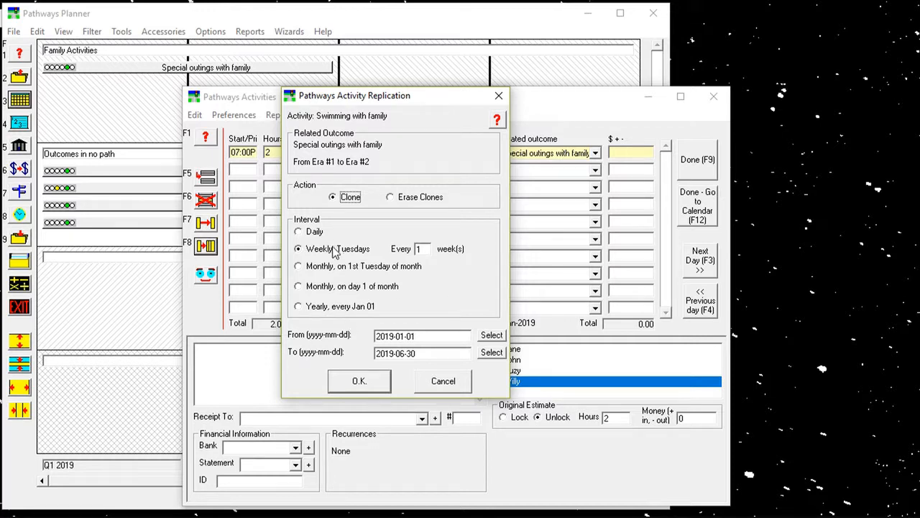
click(438, 354)
click(490, 354)
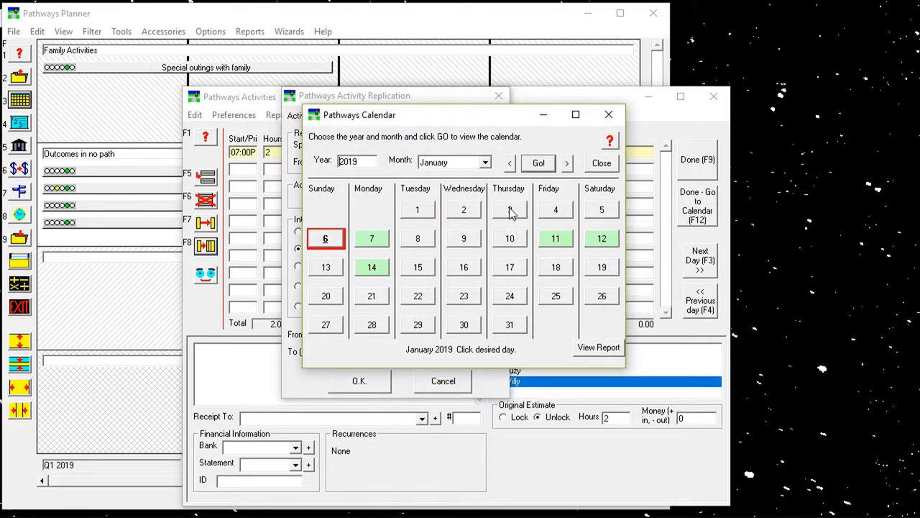
click(608, 114)
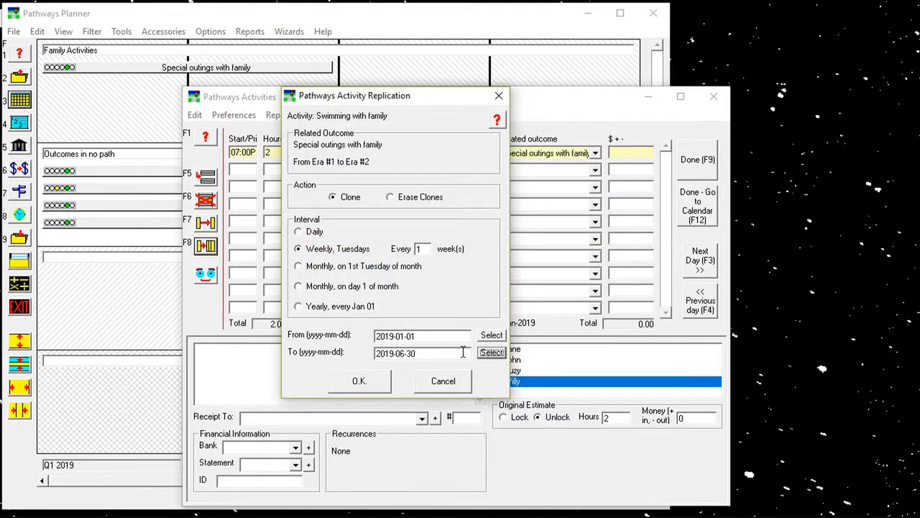
click(359, 381)
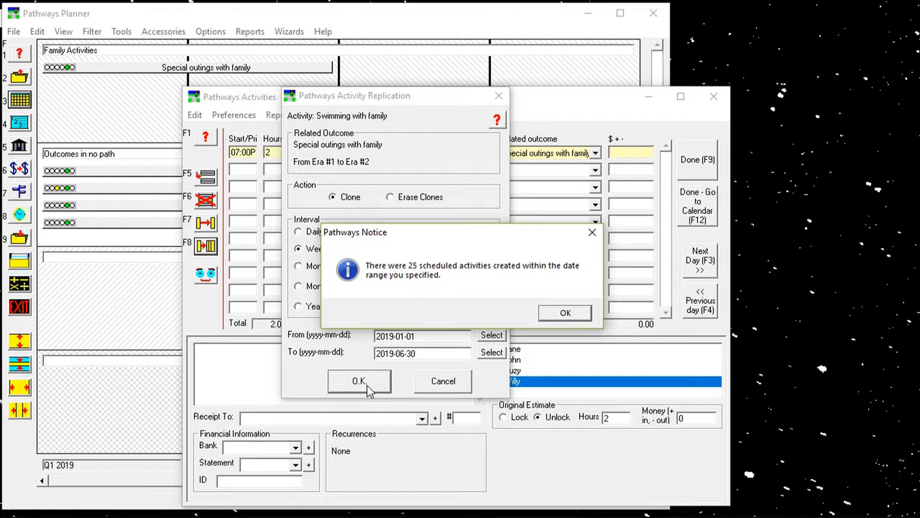
click(566, 315)
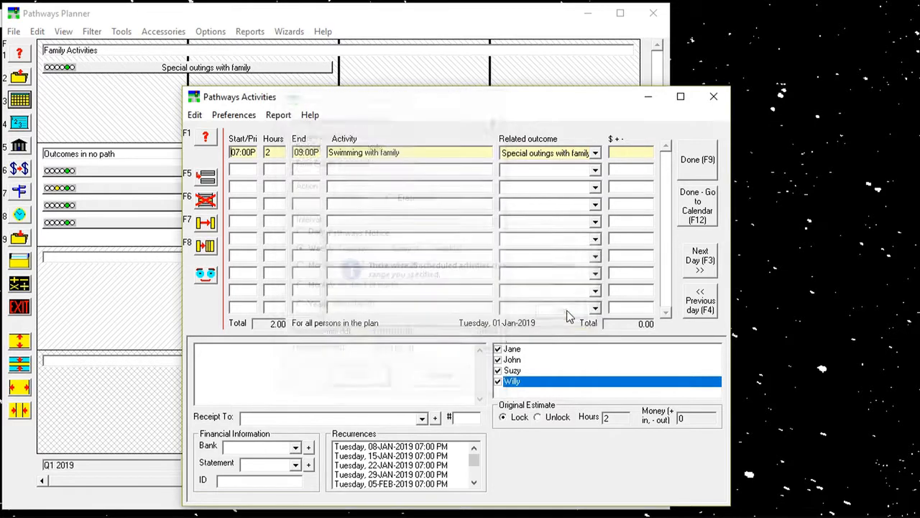
Finish the day's activities, review the swimming entries on the January 2019 calendar, and close the calendar
click(701, 205)
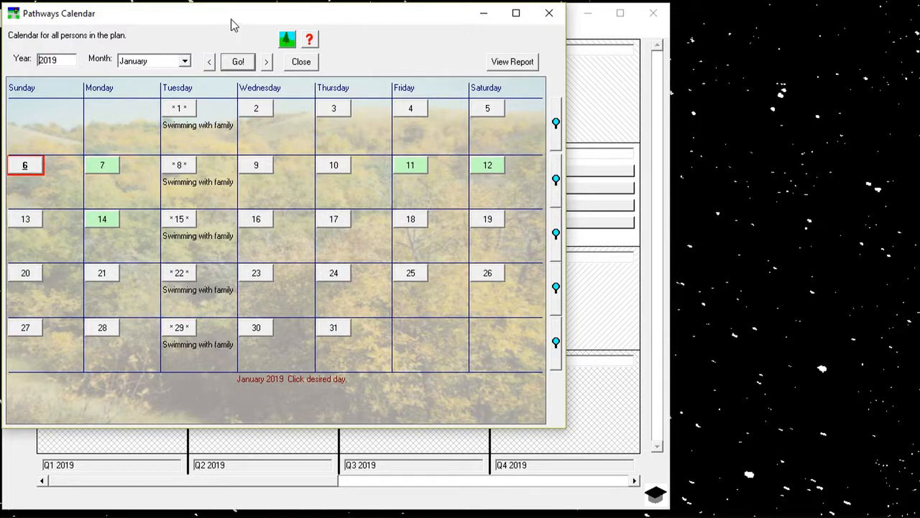
drag(255, 15, 575, 109)
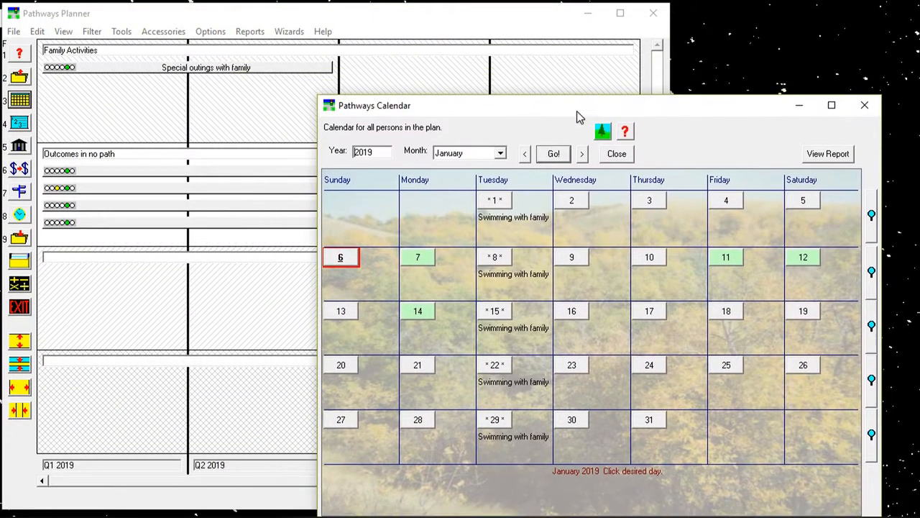
click(618, 154)
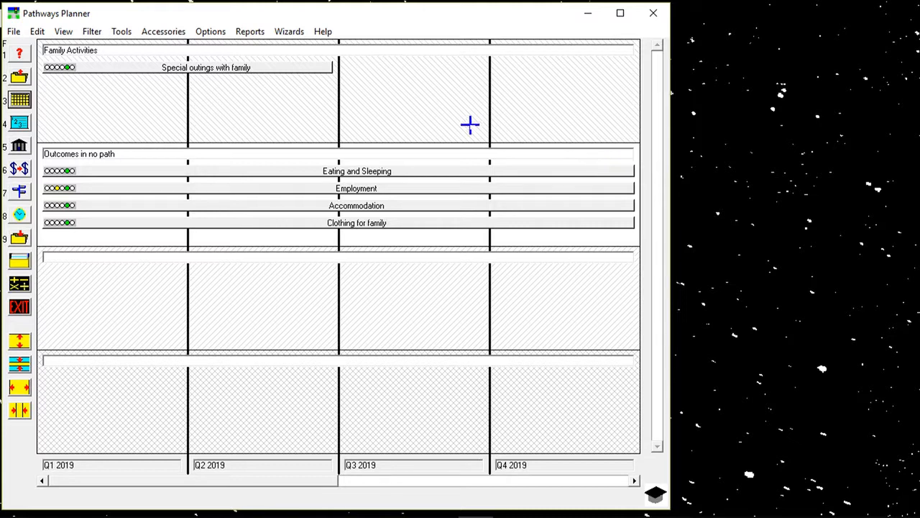
Run the brief Motivational Fulfillment report for the first person in Q1 2019, review the category summary, and close the report
click(246, 34)
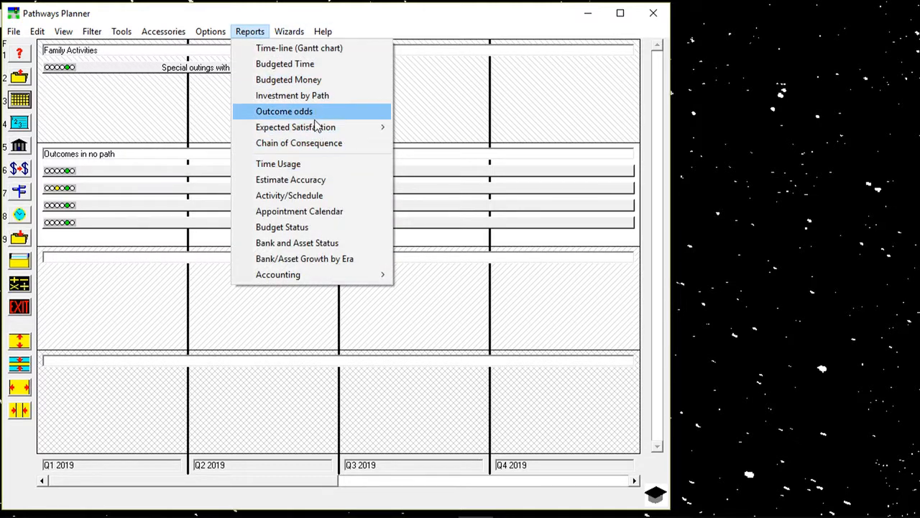
mouse_move(337, 127)
click(440, 130)
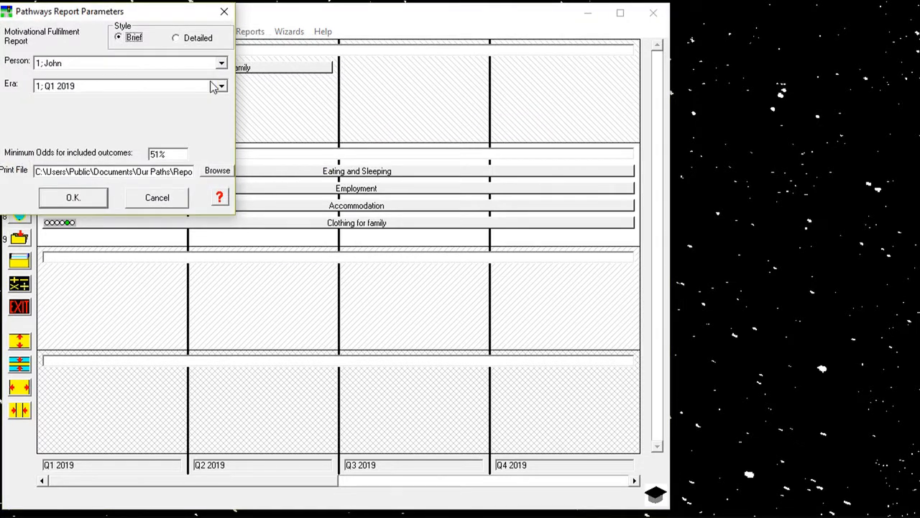
drag(164, 11, 575, 61)
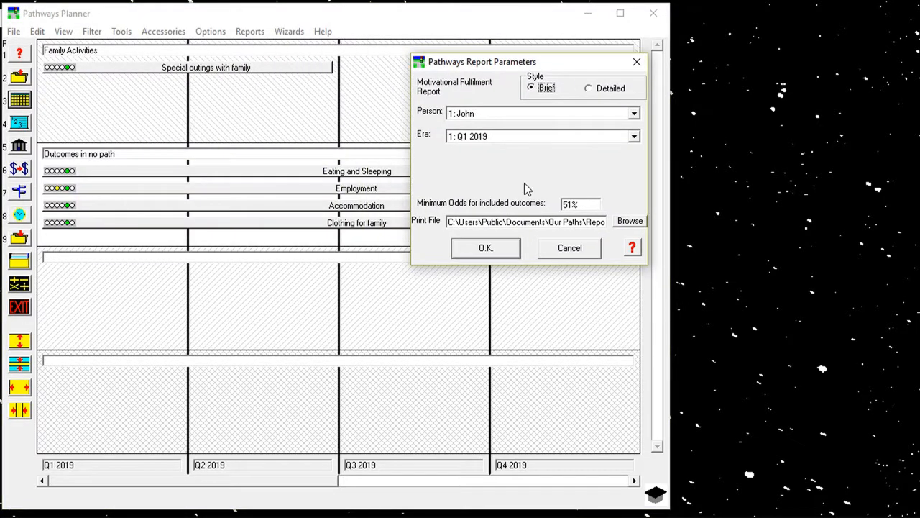
click(486, 247)
drag(228, 14, 665, 118)
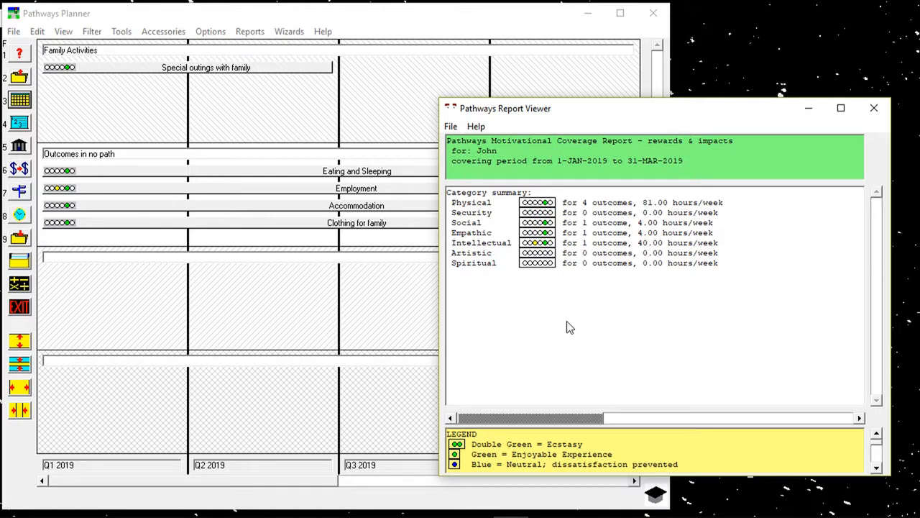
click(875, 108)
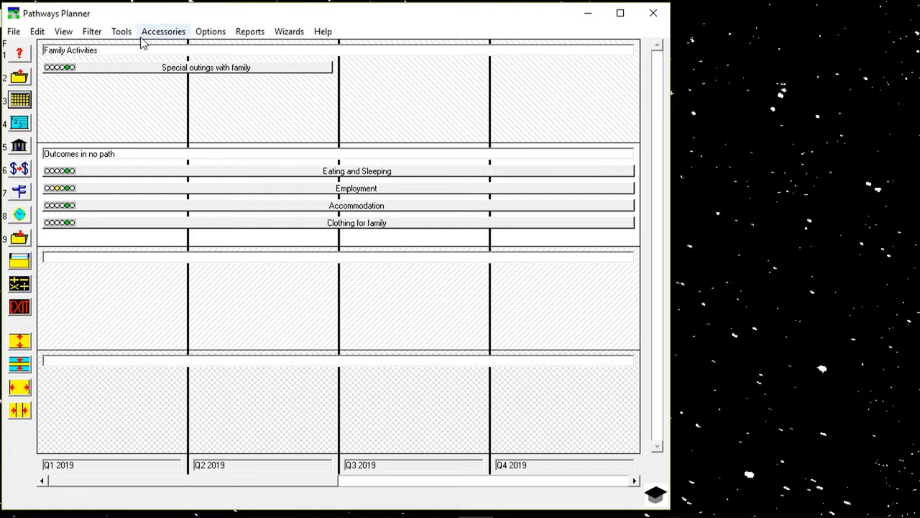
Run the Motivational Fulfillment report for another family member in Q1 2019, review the category summary, and close the report
click(251, 35)
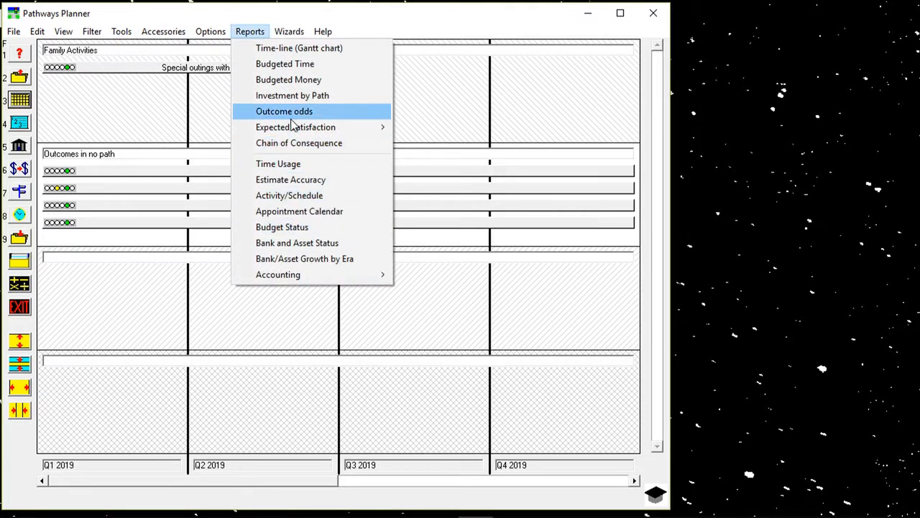
mouse_move(295, 128)
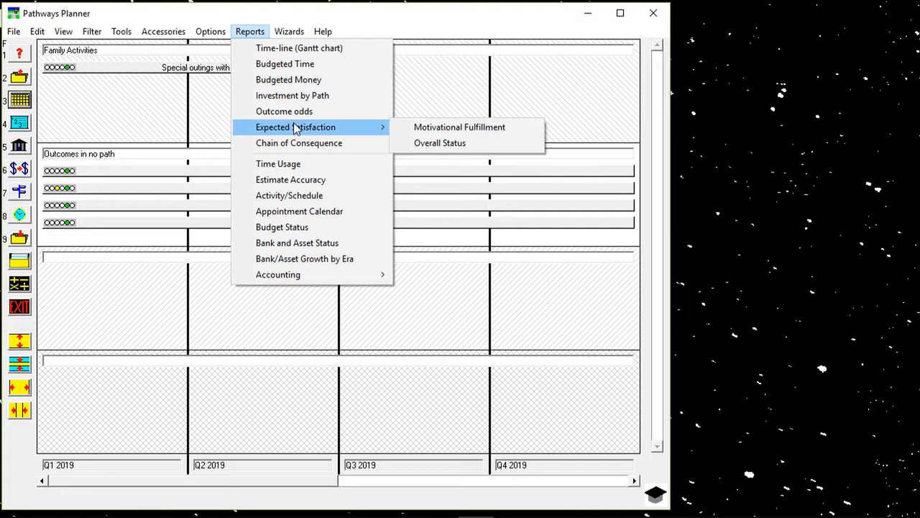
click(427, 130)
click(121, 65)
click(78, 105)
click(94, 189)
drag(160, 16, 542, 135)
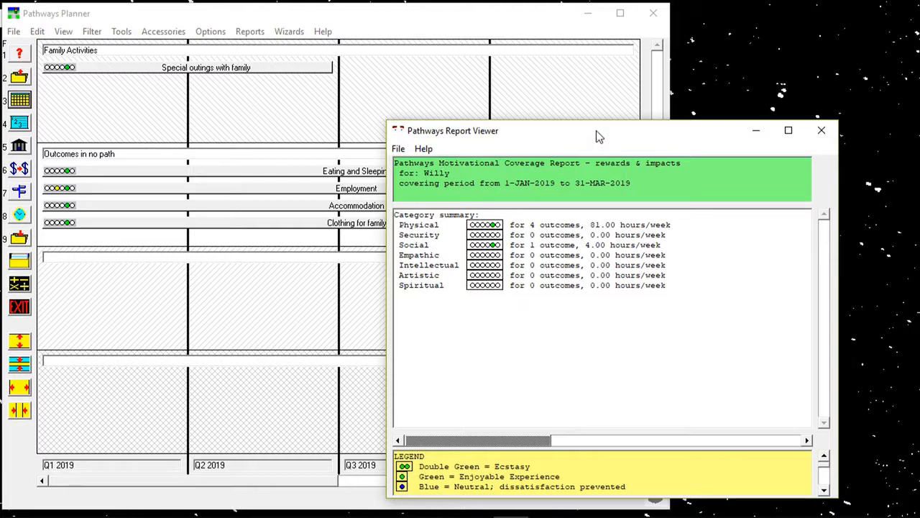
drag(596, 130, 566, 98)
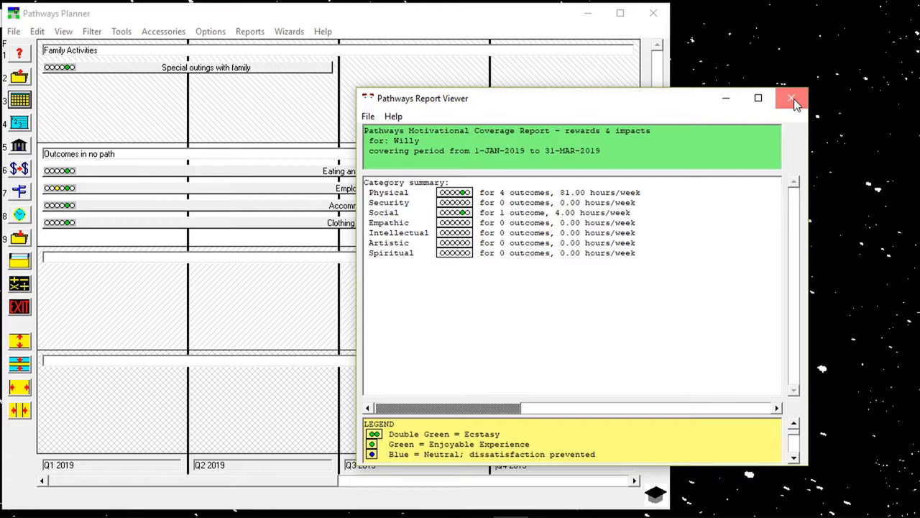
click(793, 103)
Switch to the Pathways user's guide in the browser and look through the Quick Start chapter down to its comment form
drag(169, 17, 215, 25)
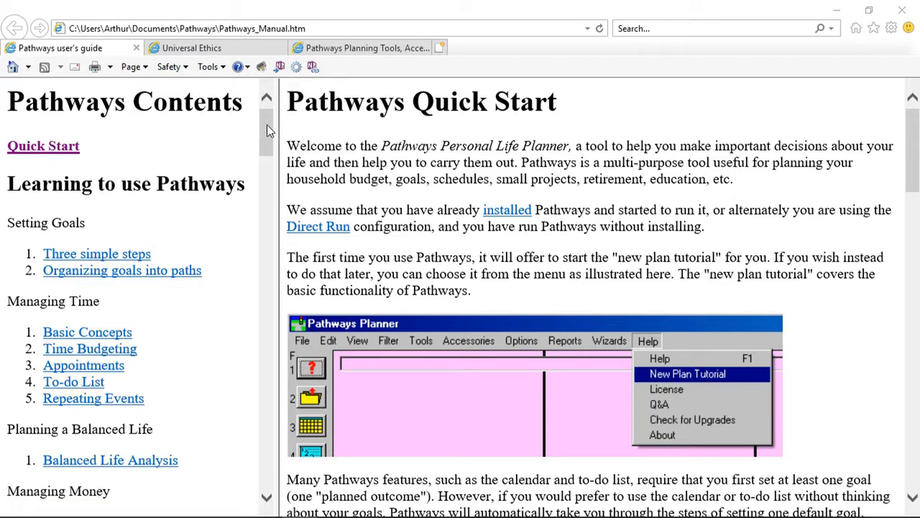
mouse_move(267, 126)
mouse_down()
mouse_move(267, 269)
mouse_move(249, 178)
mouse_move(254, 113)
mouse_up()
drag(915, 137, 917, 429)
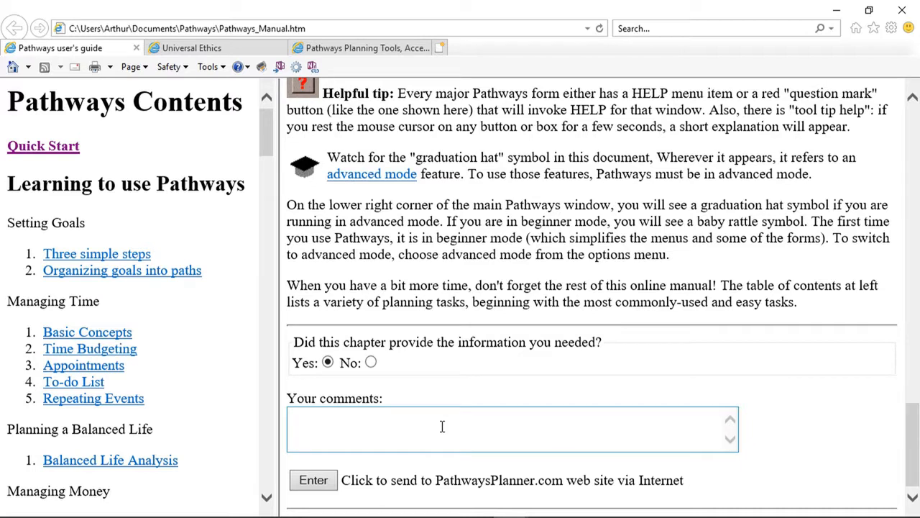
Look through the Universal Ethics website's resources and Ethics Checklist, and open its comment submission form
click(204, 50)
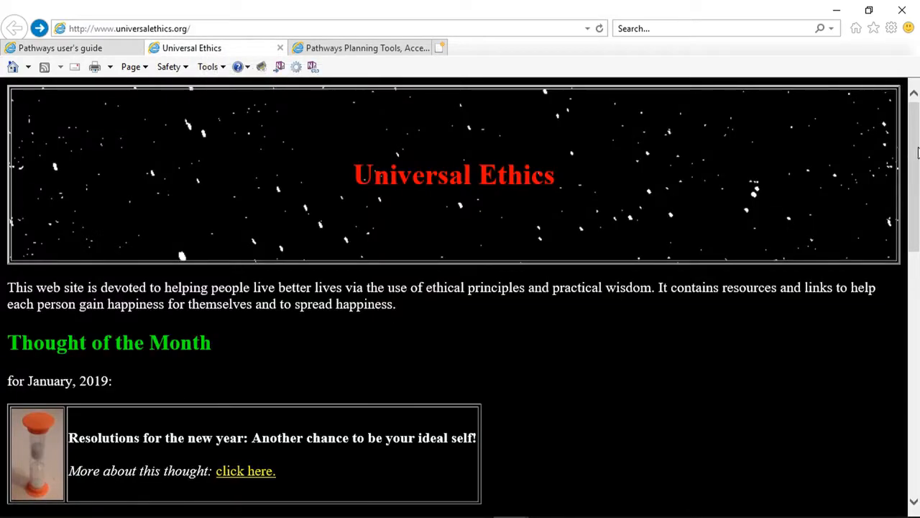
drag(916, 151, 917, 326)
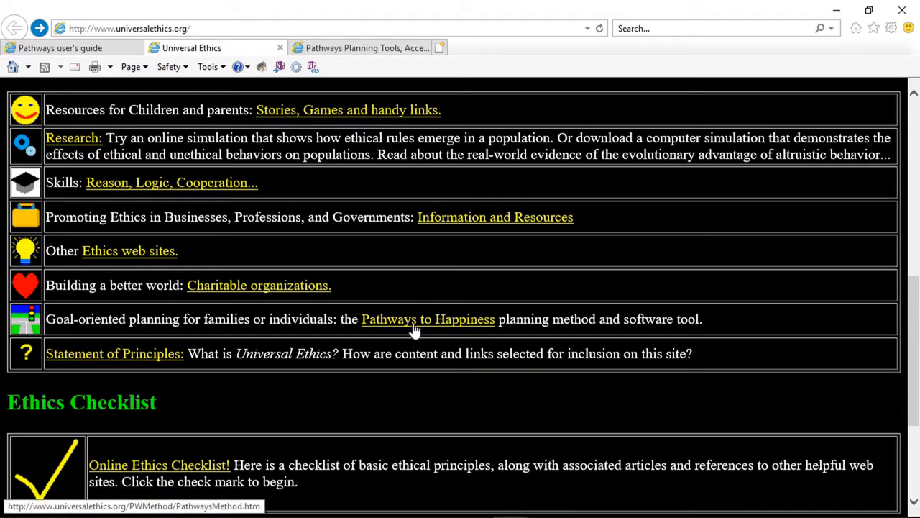
drag(916, 287, 918, 324)
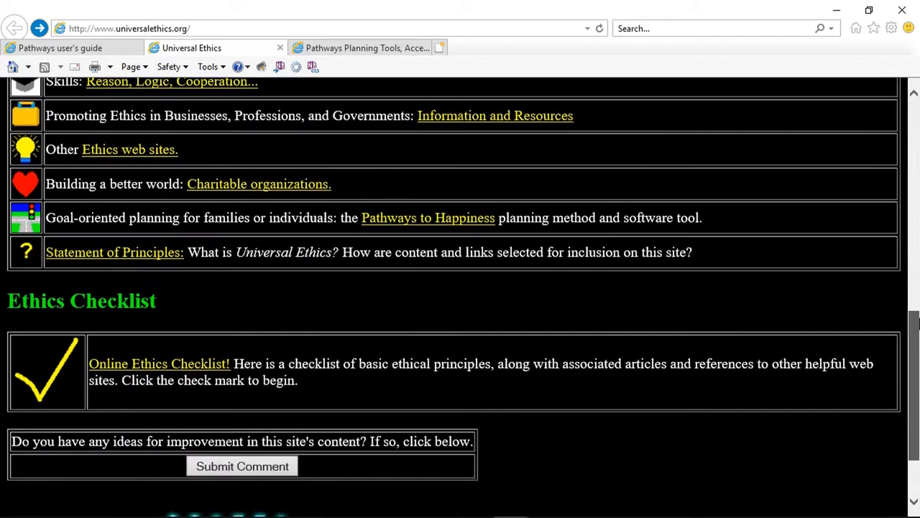
click(246, 469)
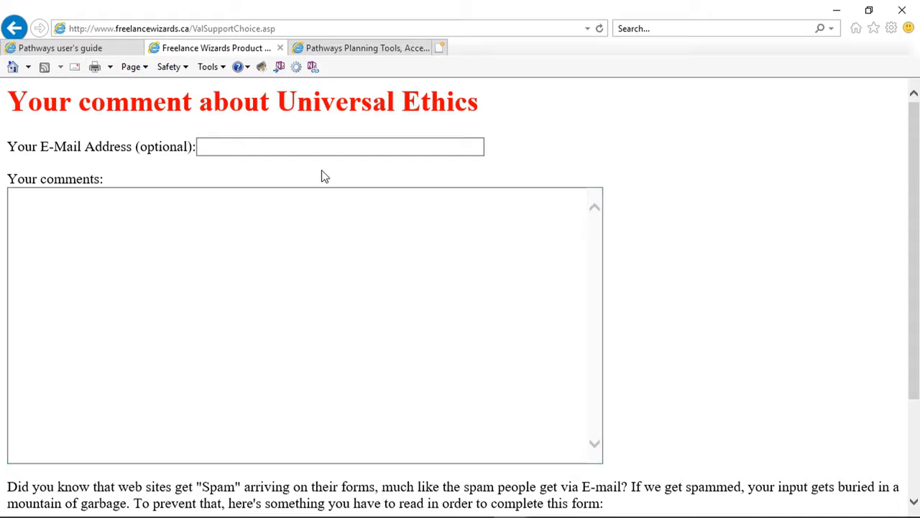
Look through the pathwaysplanner.com home page down to the Pathways Accessories and Help section
click(355, 50)
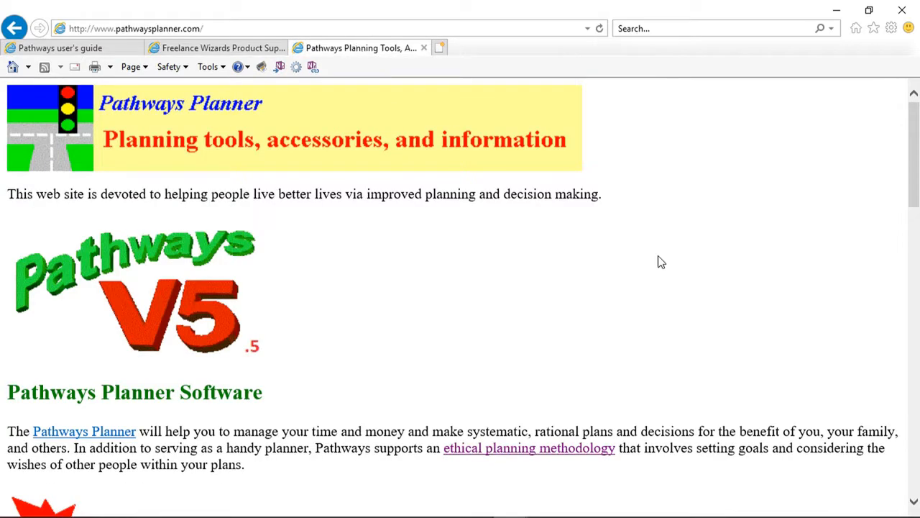
drag(914, 144, 916, 416)
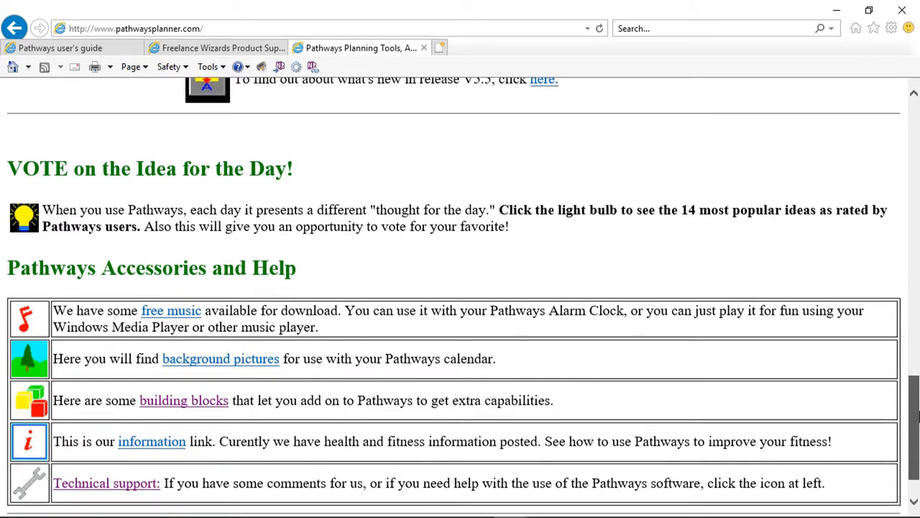